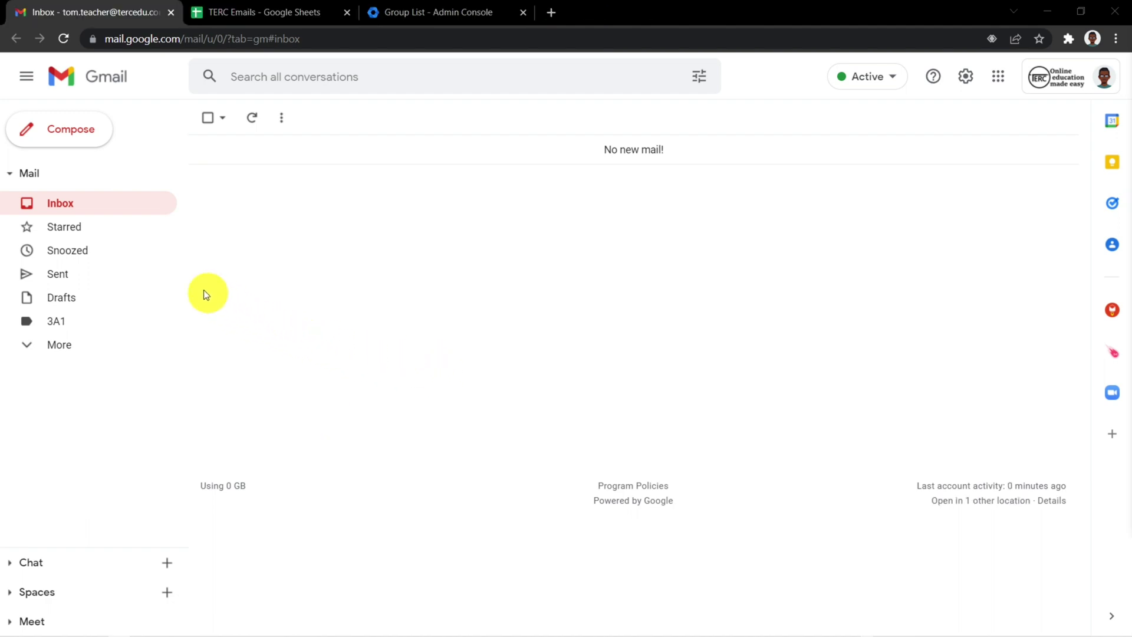
Step: Open Google Groups from the apps launcher and start creating a new group
{"action": "left_click", "coordinate": [999, 76]}
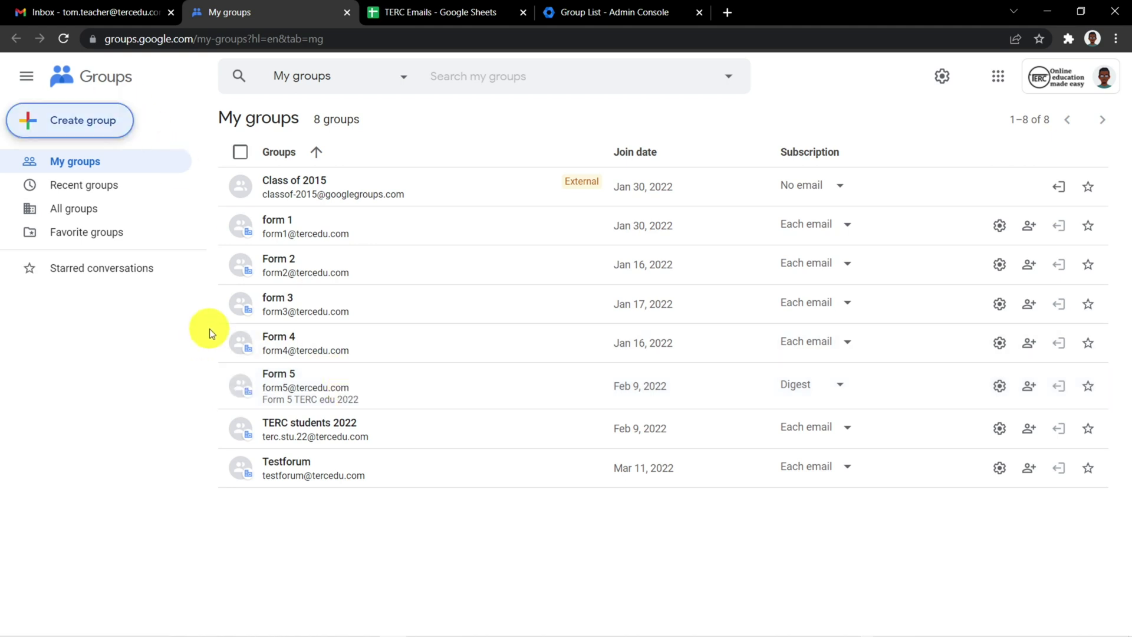
{"action": "left_click", "coordinate": [89, 118]}
Step: Enter the group name 'form 5 parents' and the group email 'form-5-pg'
{"action": "left_click", "coordinate": [430, 271]}
{"action": "type", "text": "form 5 parents"}
{"action": "key", "text": "Tab"}
{"action": "type", "text": "form-5-pg"}
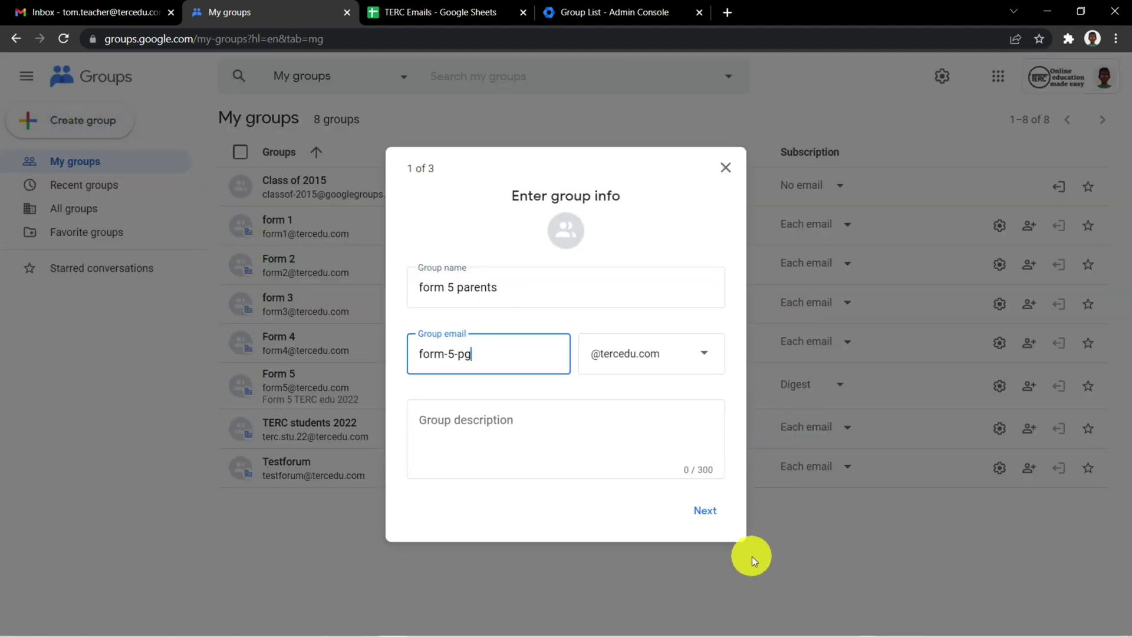
Step: Capitalise the name to 'Form 5 parents' and continue to the privacy settings
{"action": "left_click", "coordinate": [561, 300]}
{"action": "key", "text": "Home"}
{"action": "key", "text": "Delete"}
{"action": "type", "text": "F"}
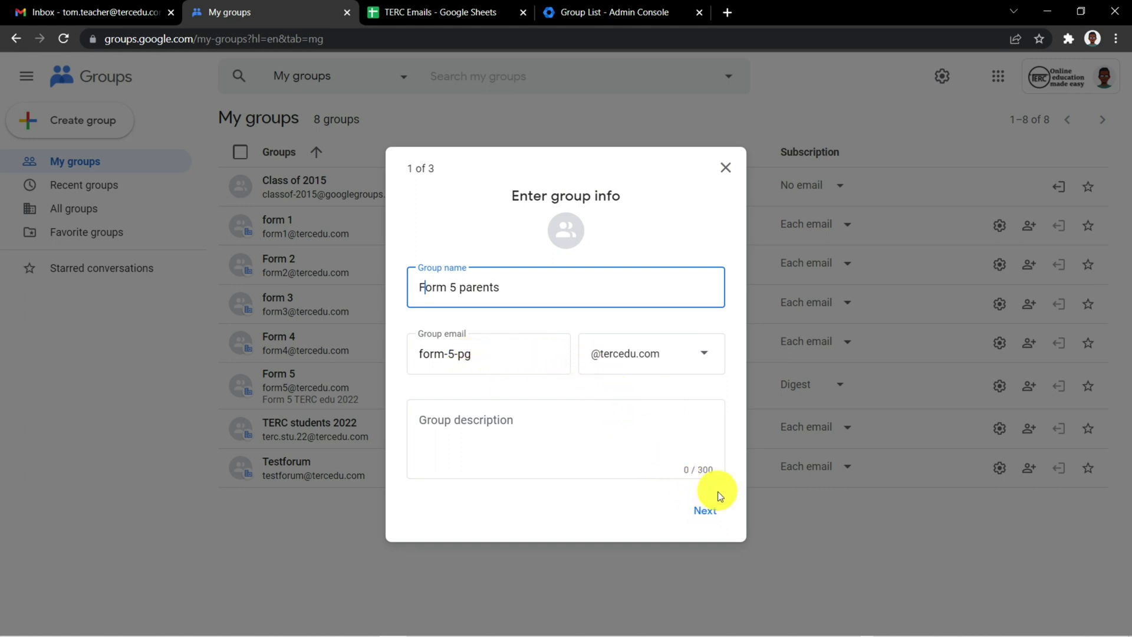
{"action": "left_click", "coordinate": [709, 521]}
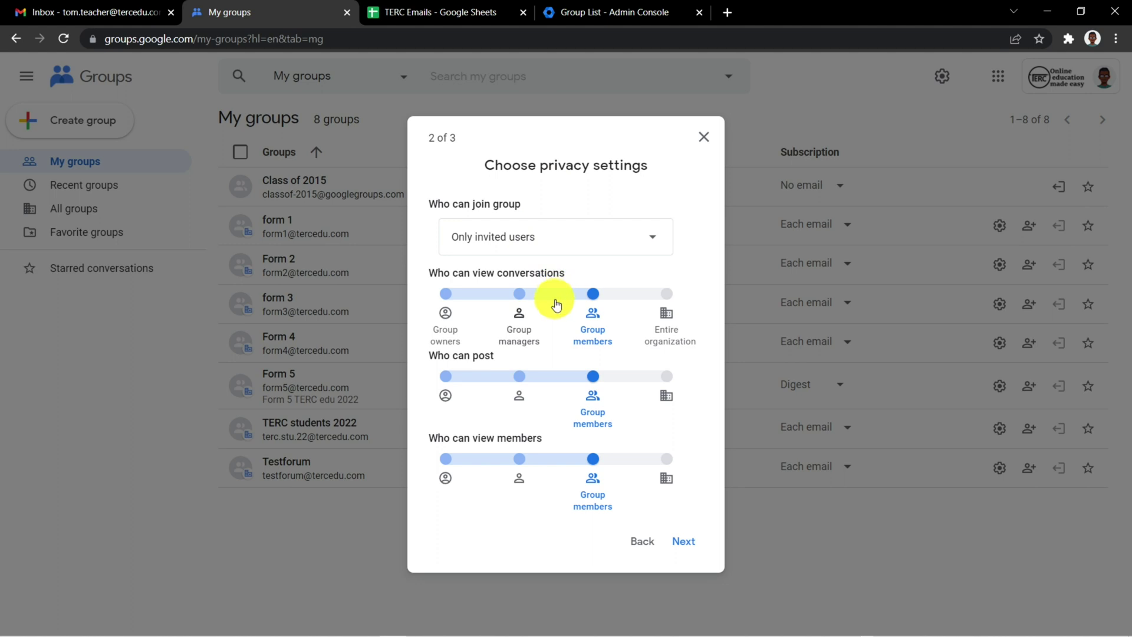
Step: Limit viewing conversations, posting and viewing members to Group managers, then proceed to Add members
{"action": "left_click", "coordinate": [520, 295]}
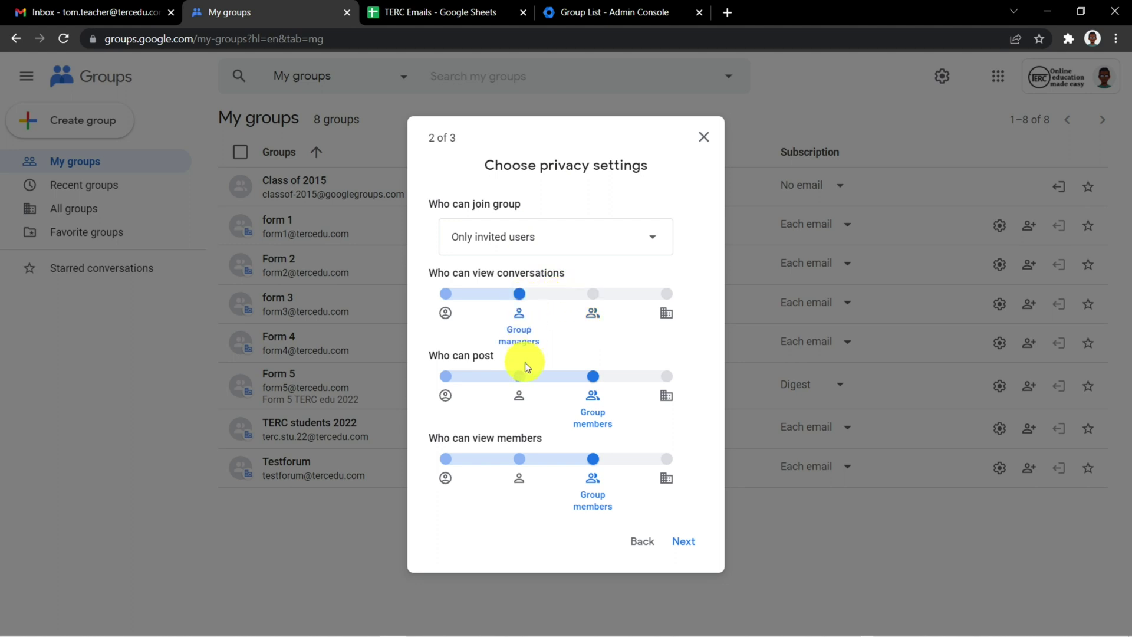
{"action": "left_click", "coordinate": [521, 378]}
{"action": "left_click", "coordinate": [519, 463]}
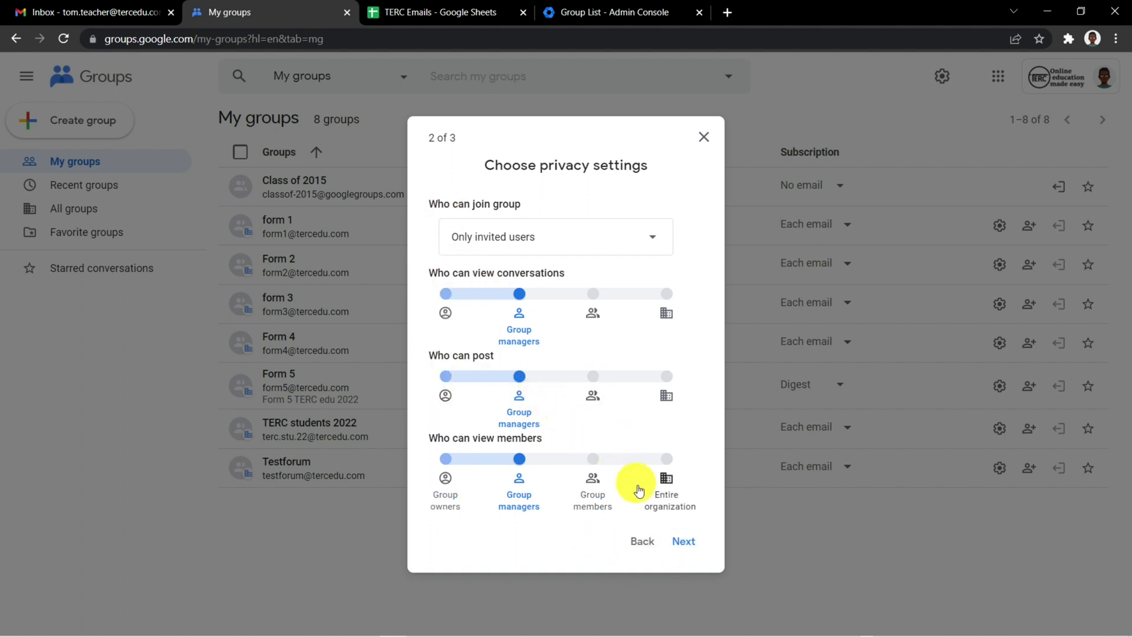
{"action": "left_click", "coordinate": [695, 546]}
{"action": "left_click", "coordinate": [489, 258]}
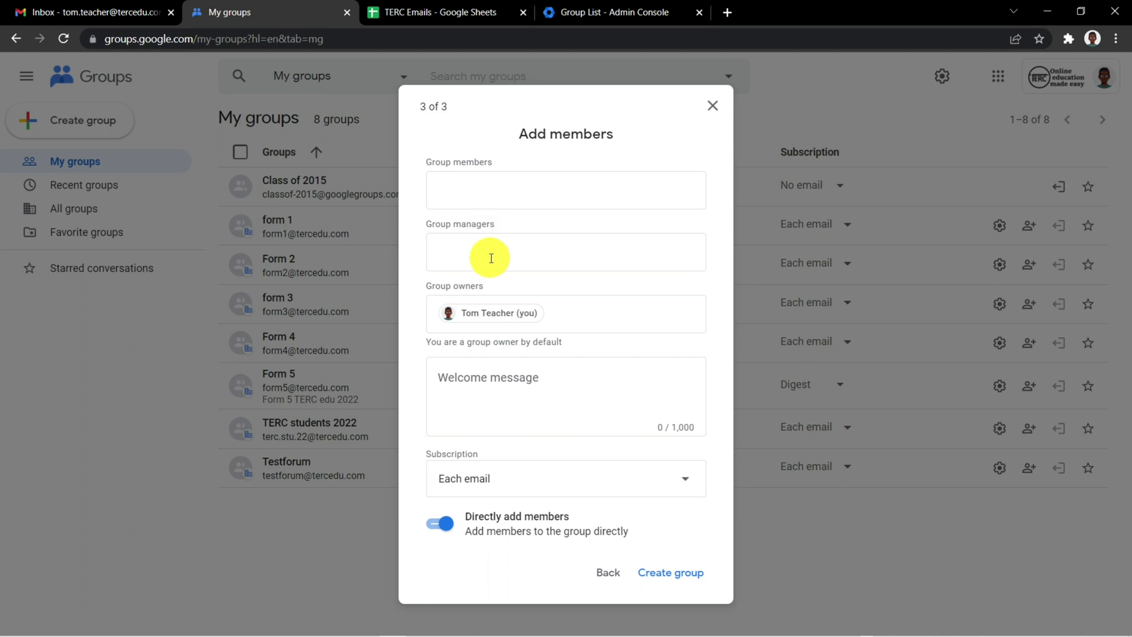
Step: Add the principal's address as group manager, keep subscription at Each email, and create the group
{"action": "key", "text": "ctrl+v"}
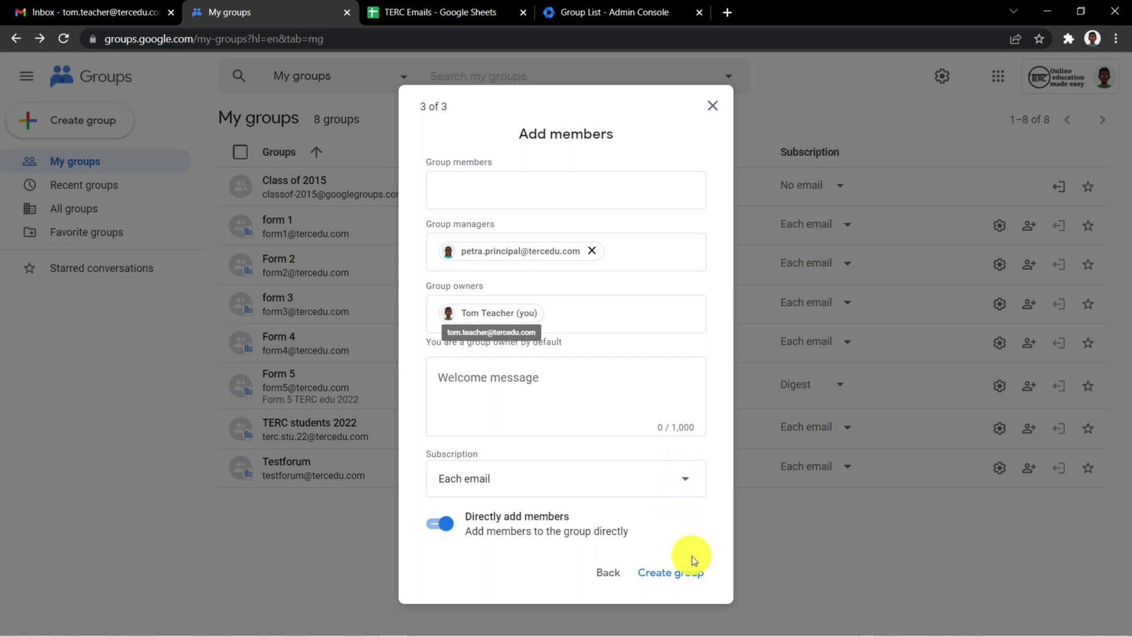
{"action": "left_click", "coordinate": [679, 478]}
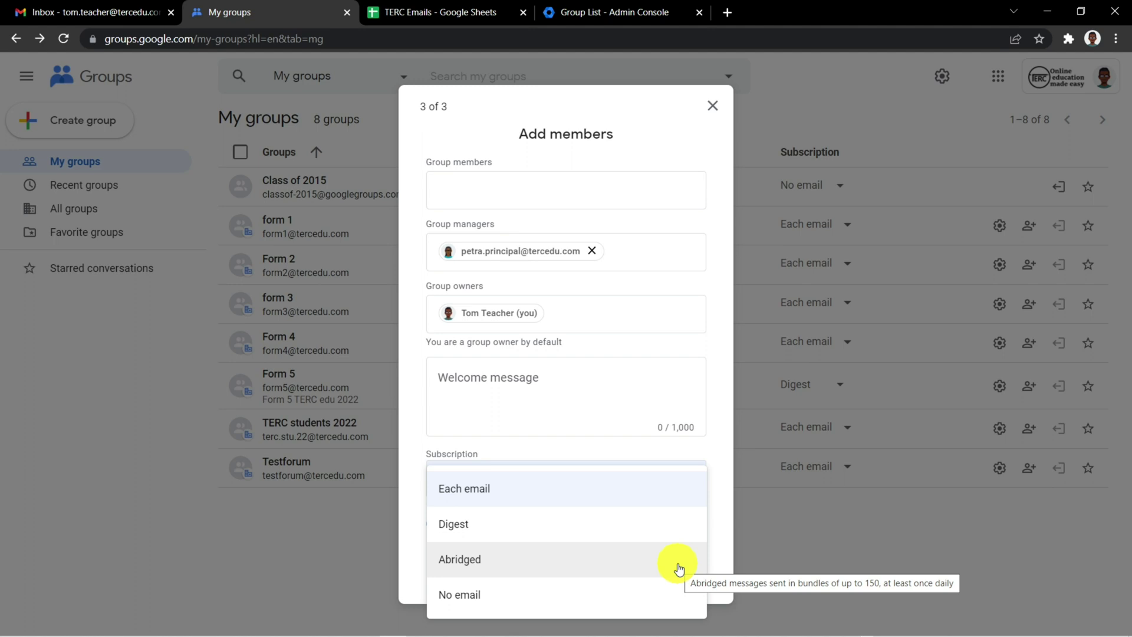
{"action": "left_click", "coordinate": [668, 489]}
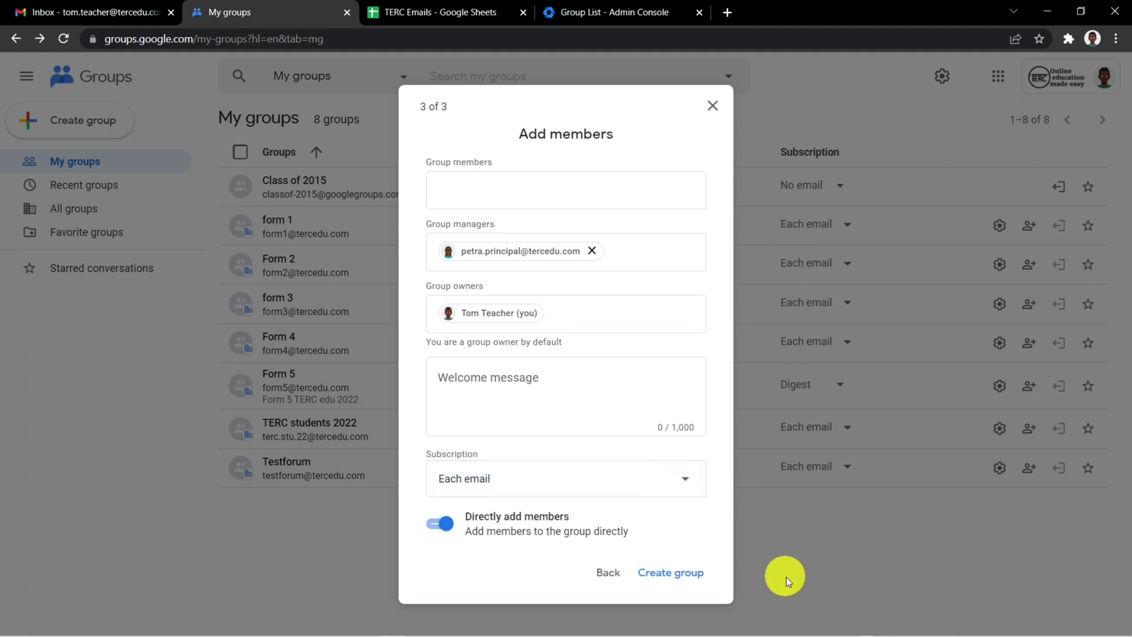
{"action": "left_click", "coordinate": [684, 577]}
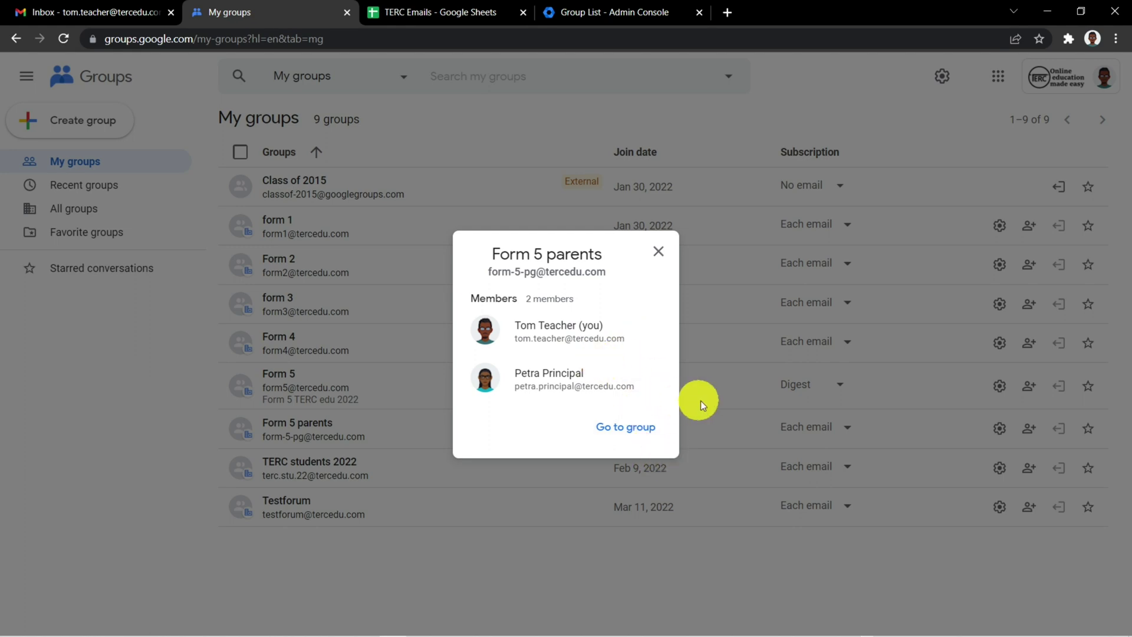
Step: In the group settings, restrict contacting owners, replying privately and attaching files to group managers
{"action": "left_click", "coordinate": [641, 431]}
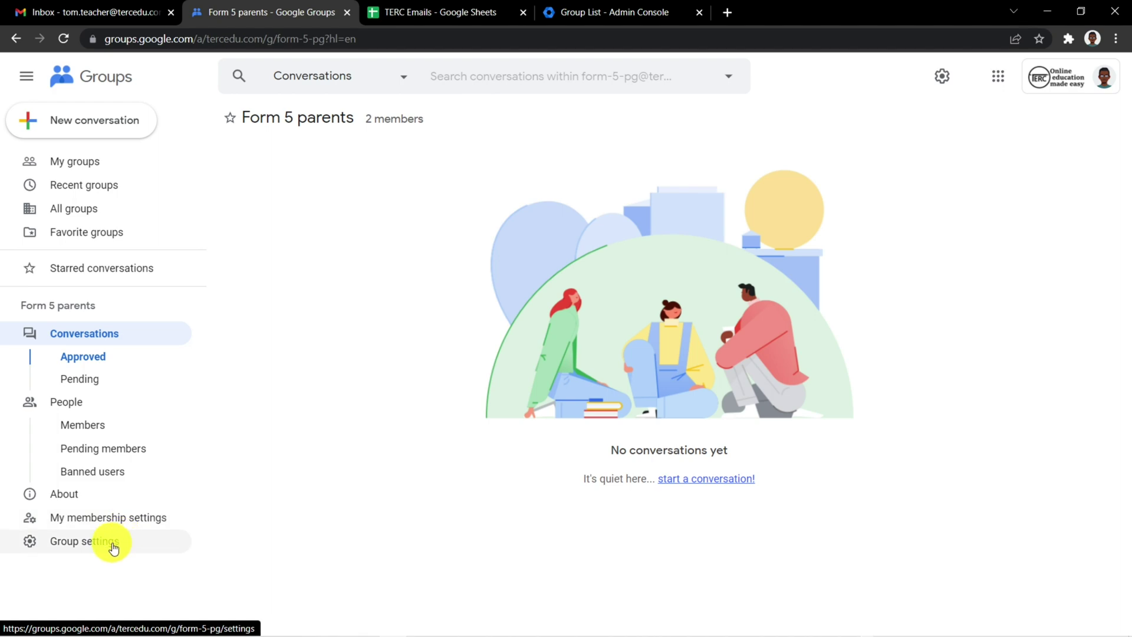
{"action": "left_click", "coordinate": [111, 546]}
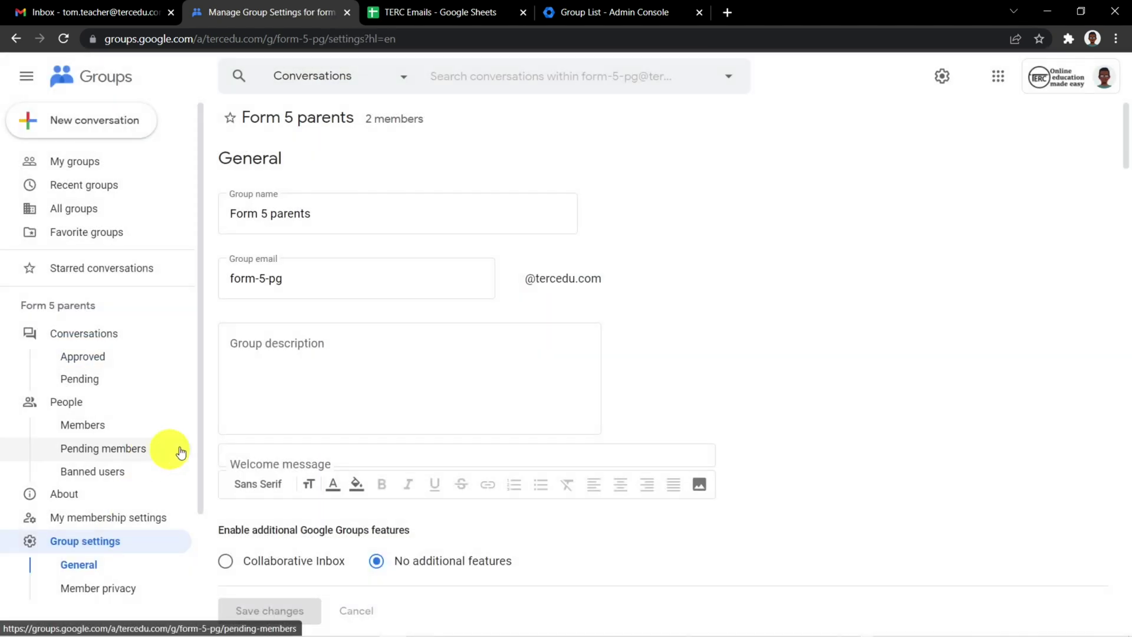
{"action": "scroll", "coordinate": [365, 372], "scroll_direction": "down", "scroll_amount": 15}
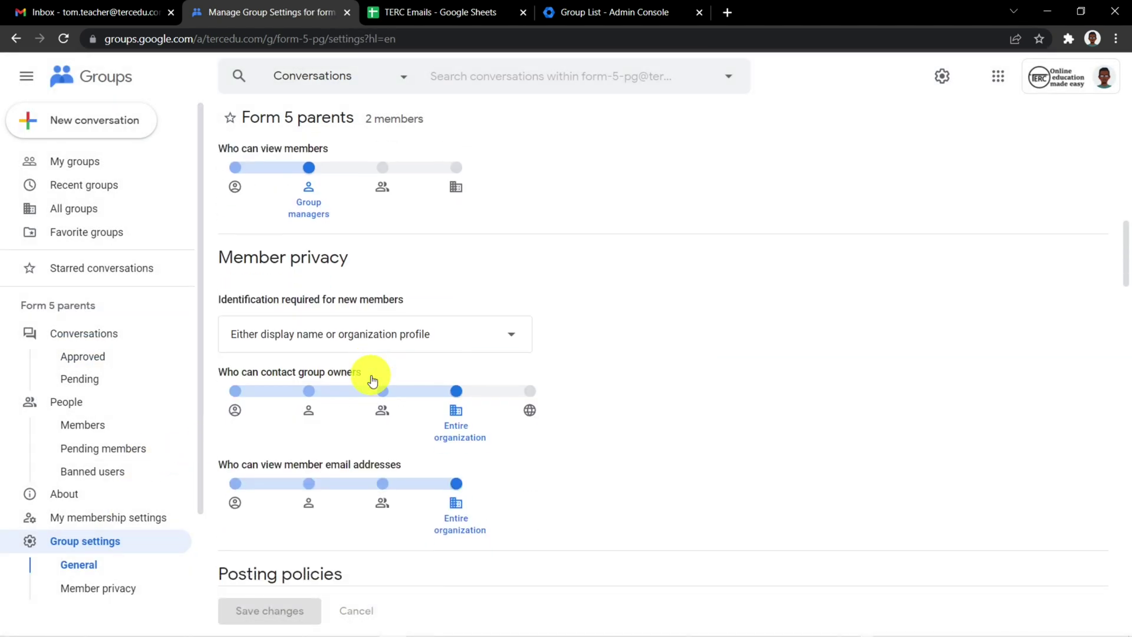
{"action": "left_click", "coordinate": [305, 317]}
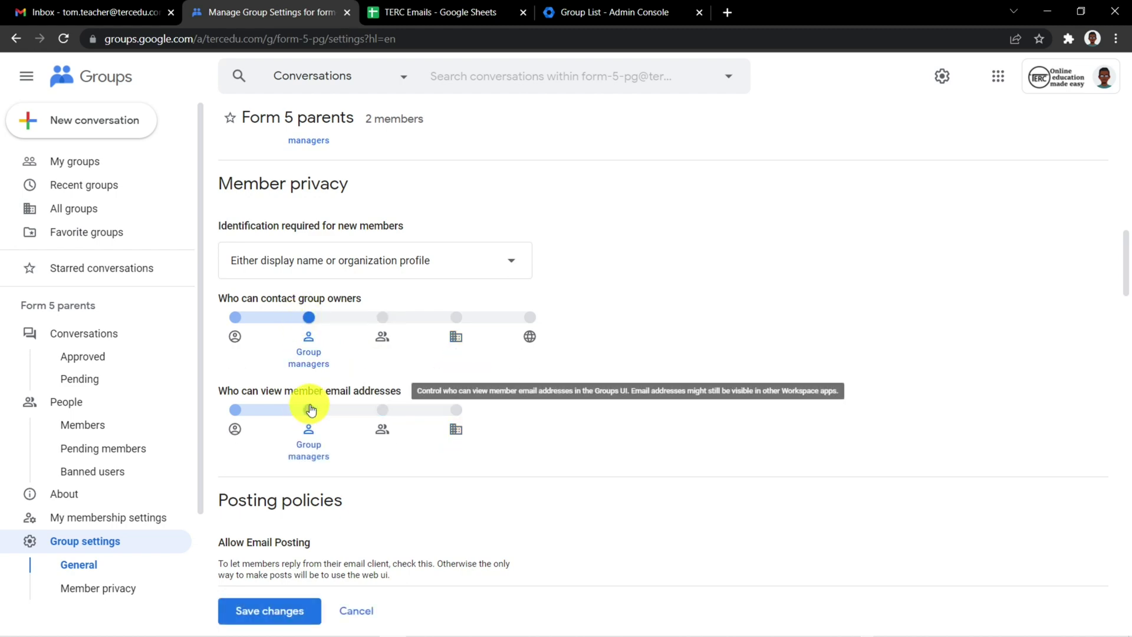
{"action": "scroll", "coordinate": [360, 252], "scroll_direction": "down", "scroll_amount": 10}
{"action": "left_click", "coordinate": [308, 176]}
{"action": "left_click", "coordinate": [308, 269]}
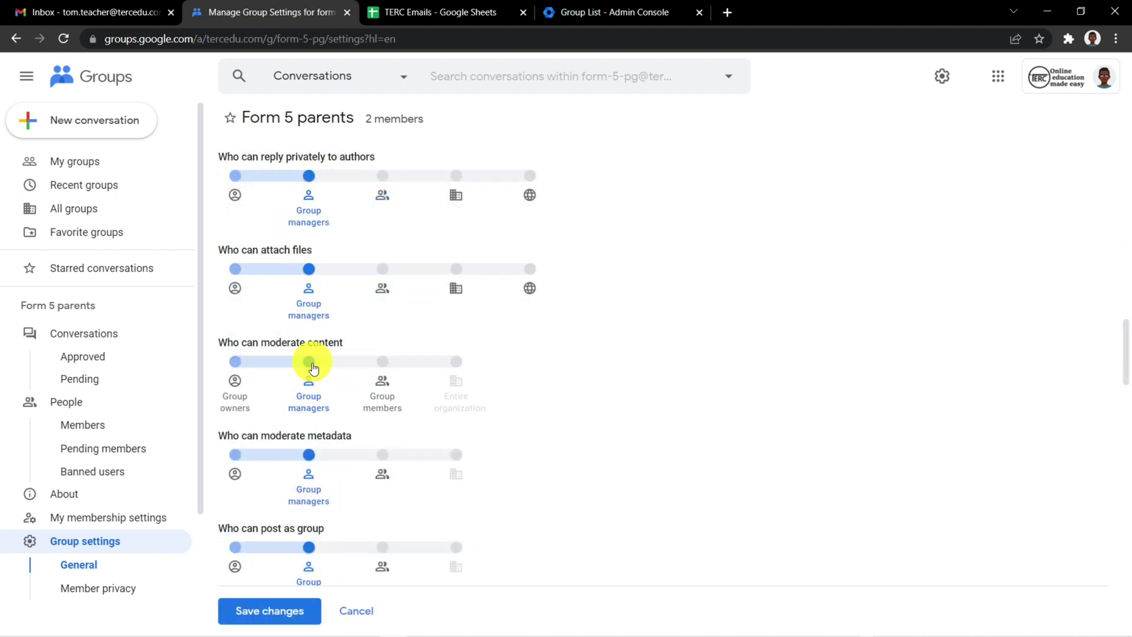
{"action": "scroll", "coordinate": [389, 525], "scroll_direction": "up", "scroll_amount": 1}
{"action": "scroll", "coordinate": [397, 554], "scroll_direction": "down", "scroll_amount": 7}
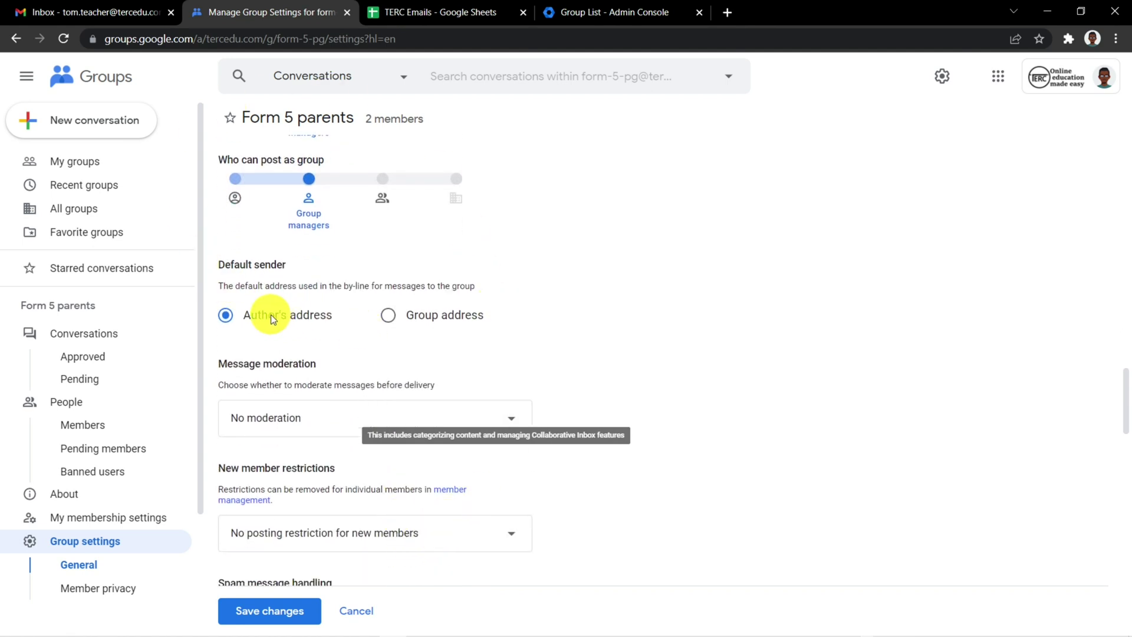
Step: Send messages under the group's address, save the settings, and show the member list
{"action": "left_click", "coordinate": [388, 317]}
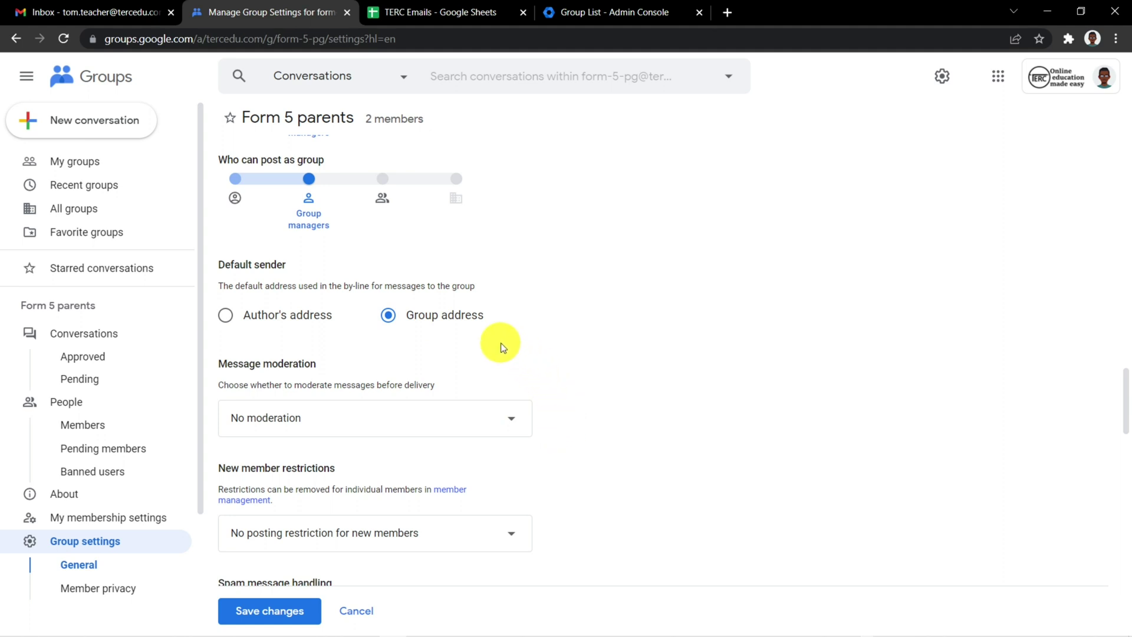
{"action": "scroll", "coordinate": [500, 345], "scroll_direction": "down", "scroll_amount": 5}
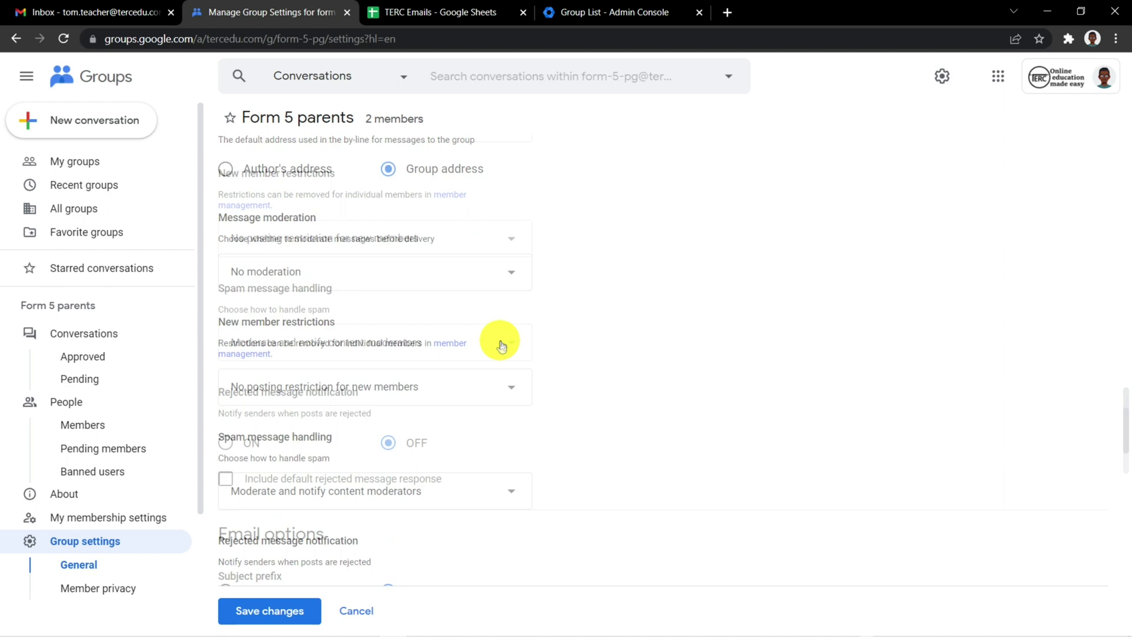
{"action": "scroll", "coordinate": [503, 345], "scroll_direction": "down", "scroll_amount": 8}
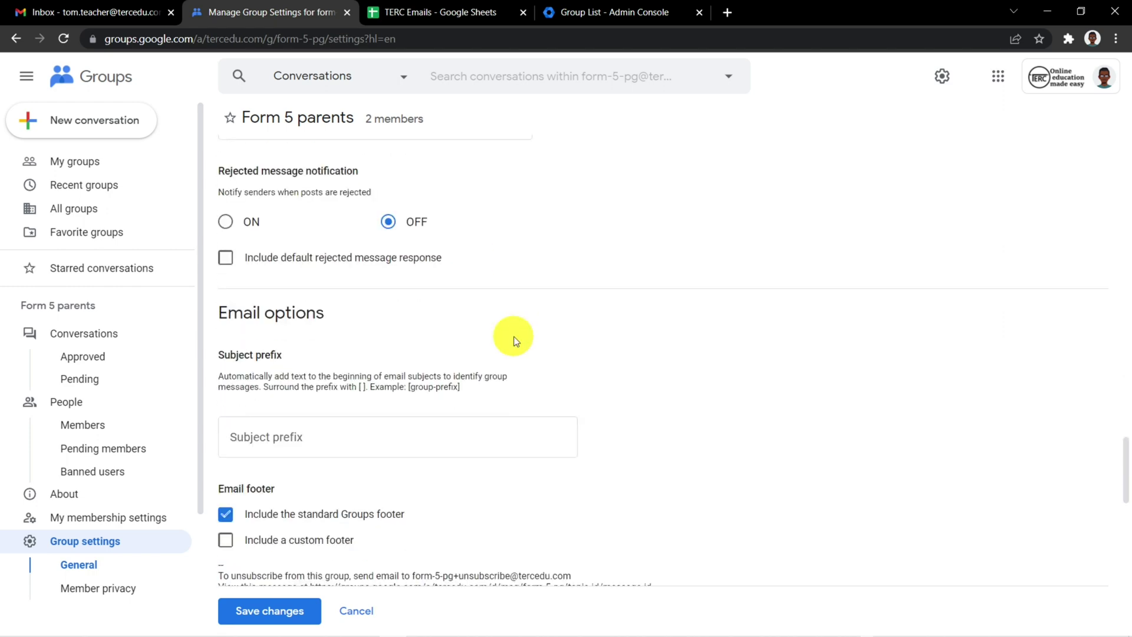
{"action": "scroll", "coordinate": [514, 337], "scroll_direction": "down", "scroll_amount": 1}
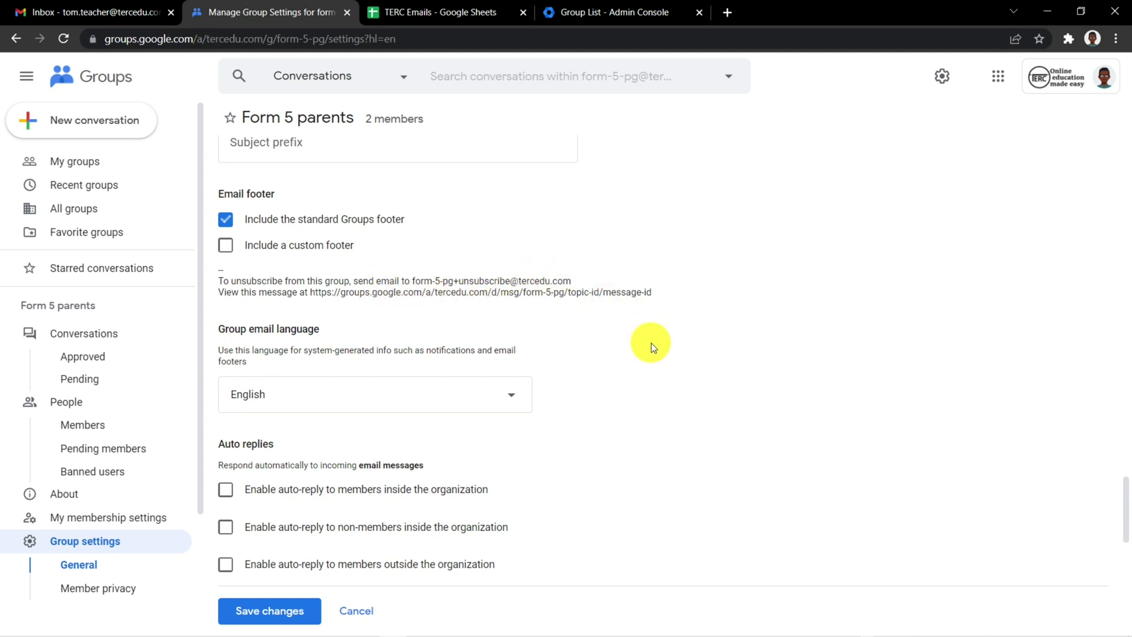
{"action": "scroll", "coordinate": [670, 387], "scroll_direction": "down", "scroll_amount": 6}
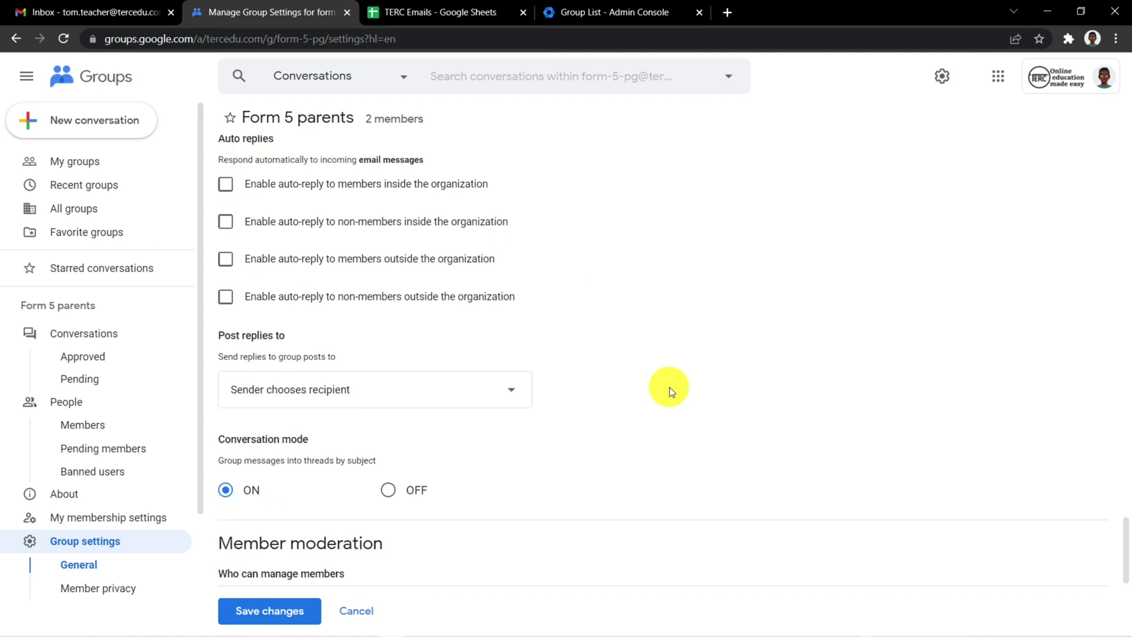
{"action": "scroll", "coordinate": [670, 387], "scroll_direction": "down", "scroll_amount": 15}
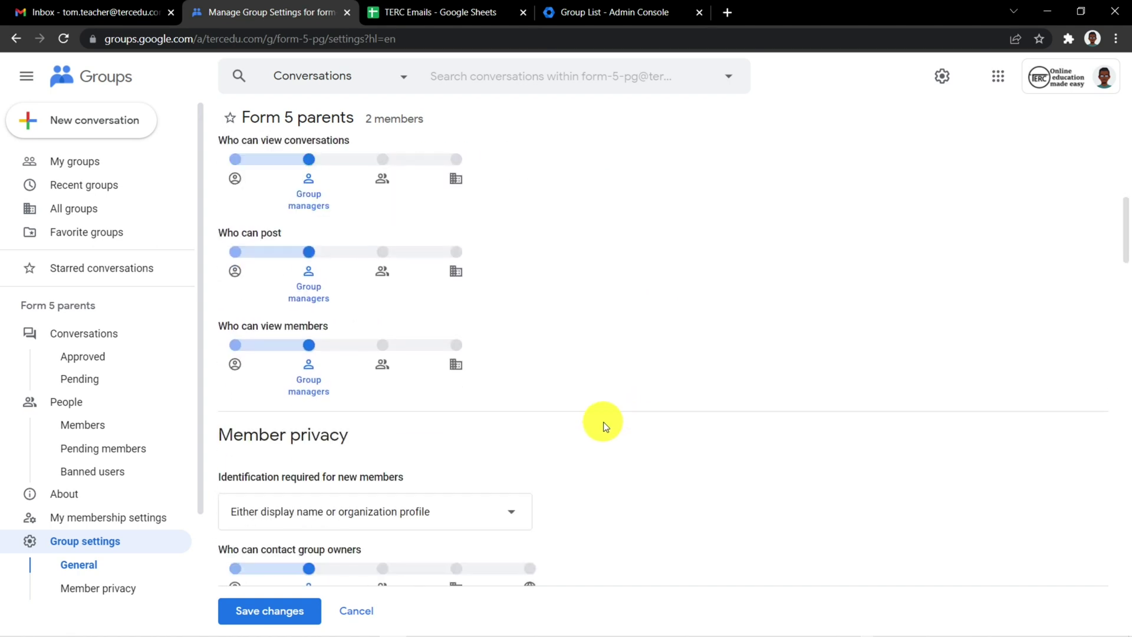
{"action": "left_click", "coordinate": [257, 607]}
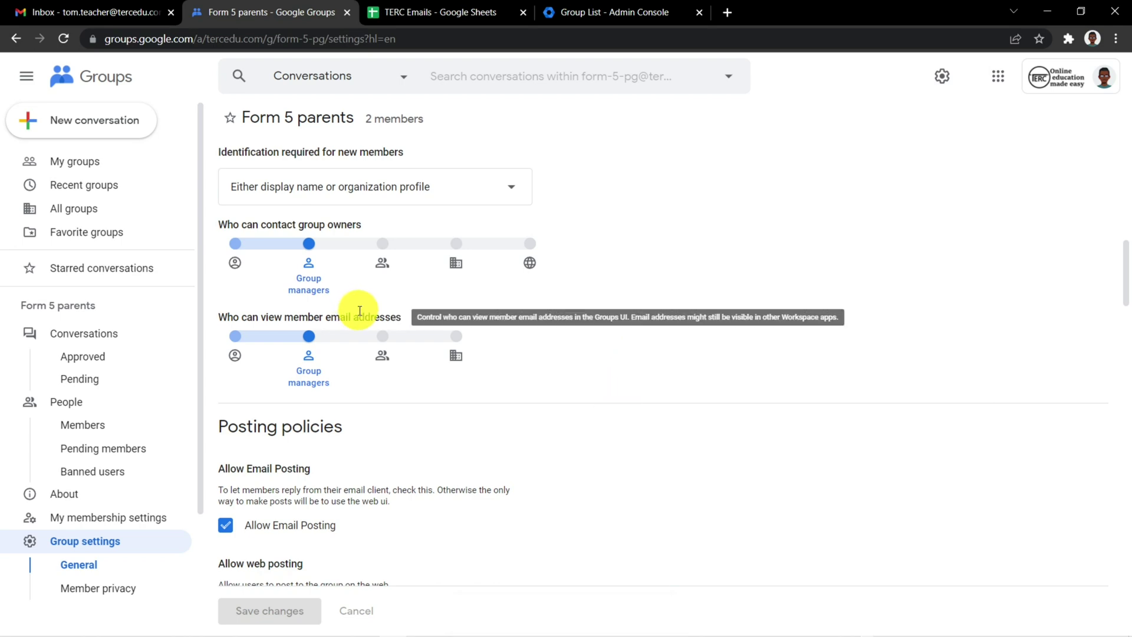
{"action": "left_click", "coordinate": [100, 429]}
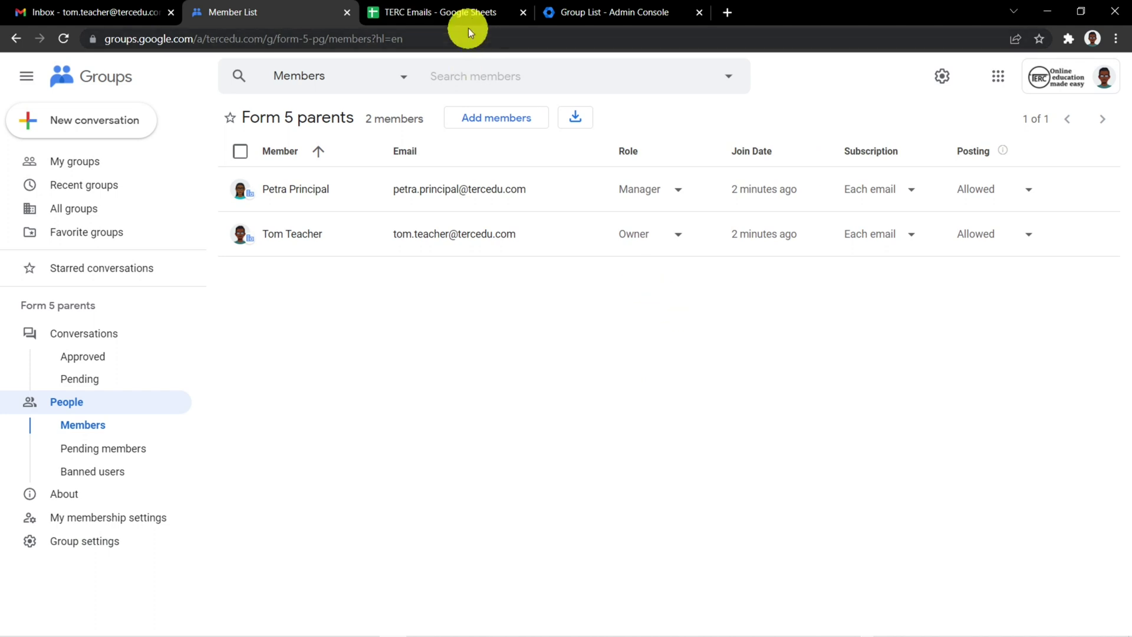
Step: Copy the ten parent emails in A2:A11 of the TERC Emails sheet, then return to the member list
{"action": "left_click", "coordinate": [471, 13]}
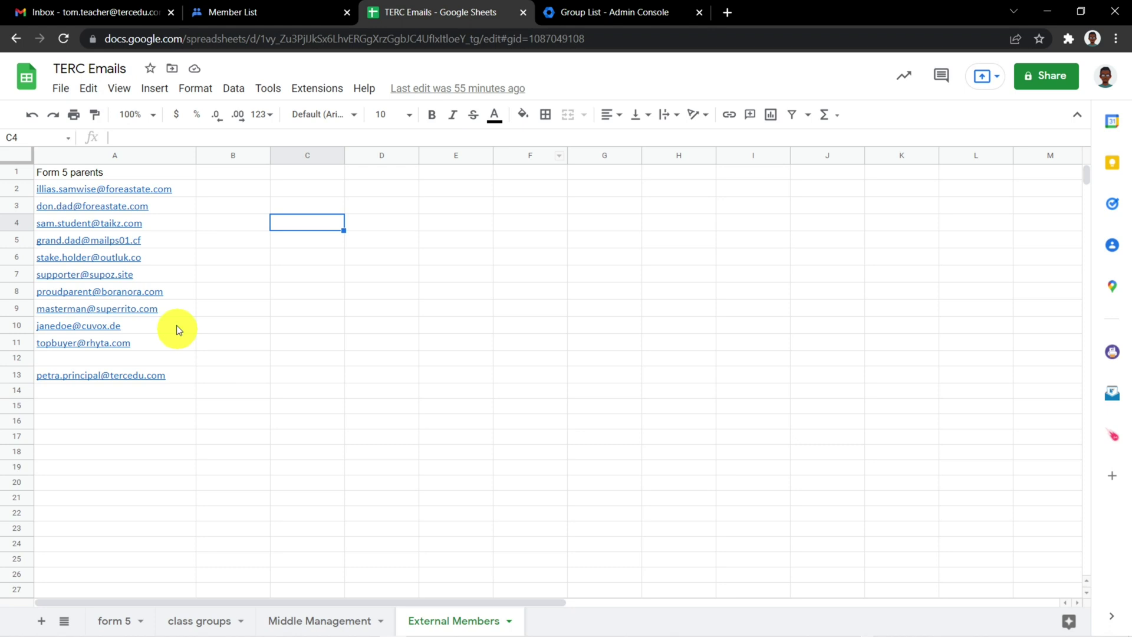
{"action": "left_click_drag", "start_coordinate": [149, 192], "coordinate": [136, 346]}
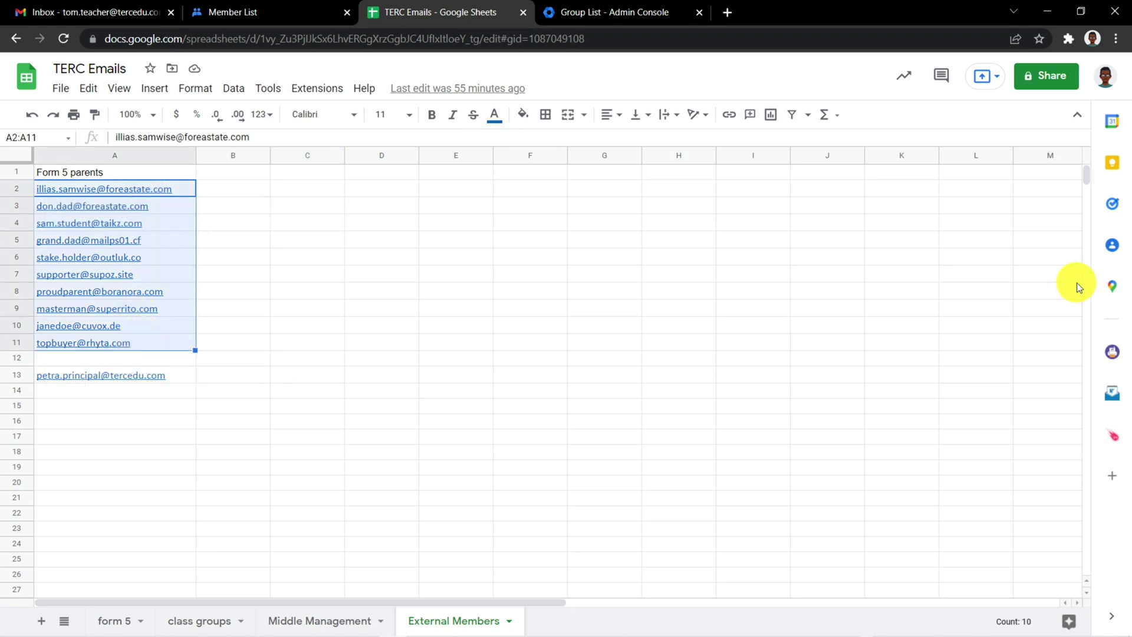
{"action": "key", "text": "ctrl+c"}
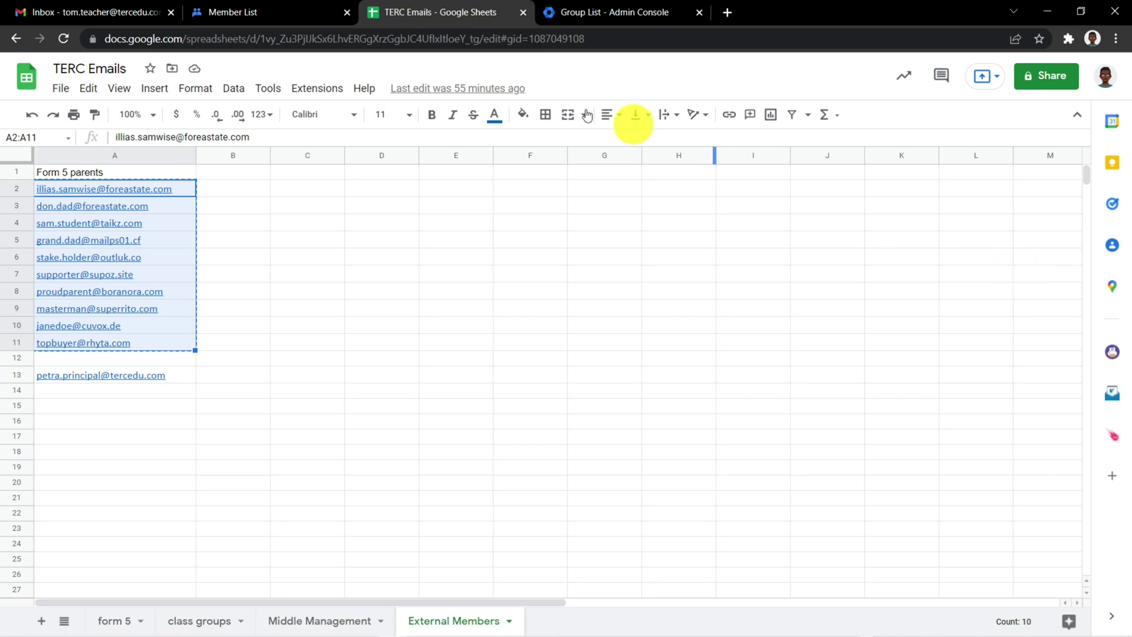
{"action": "left_click", "coordinate": [277, 24]}
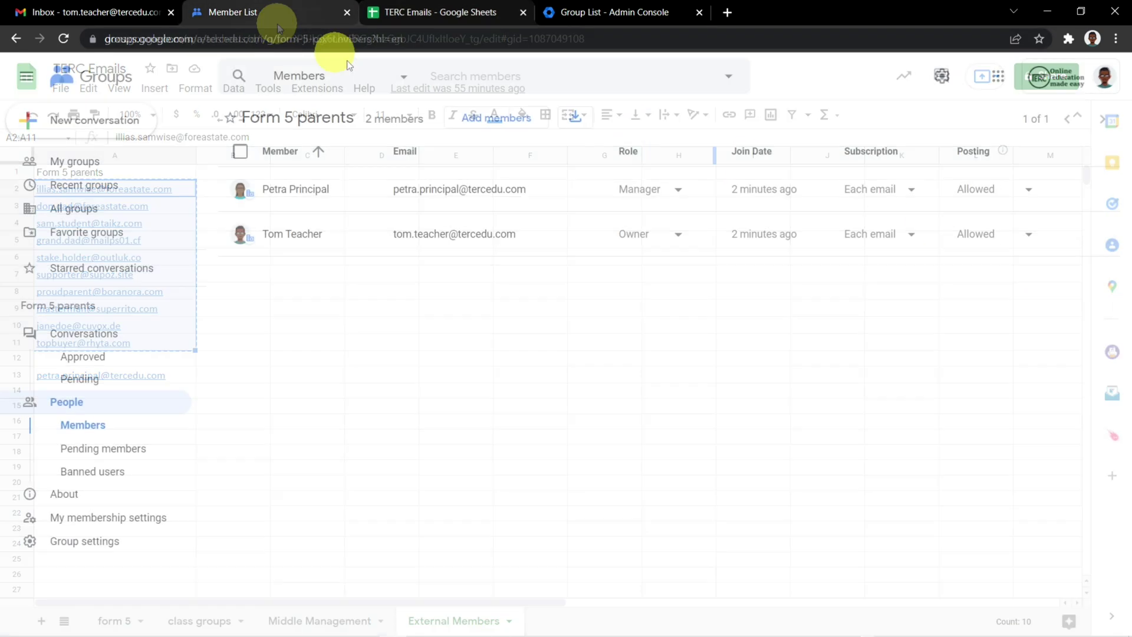
Step: Paste the ten parent addresses into Add members, submit, and dismiss the outside-users error
{"action": "left_click", "coordinate": [506, 119]}
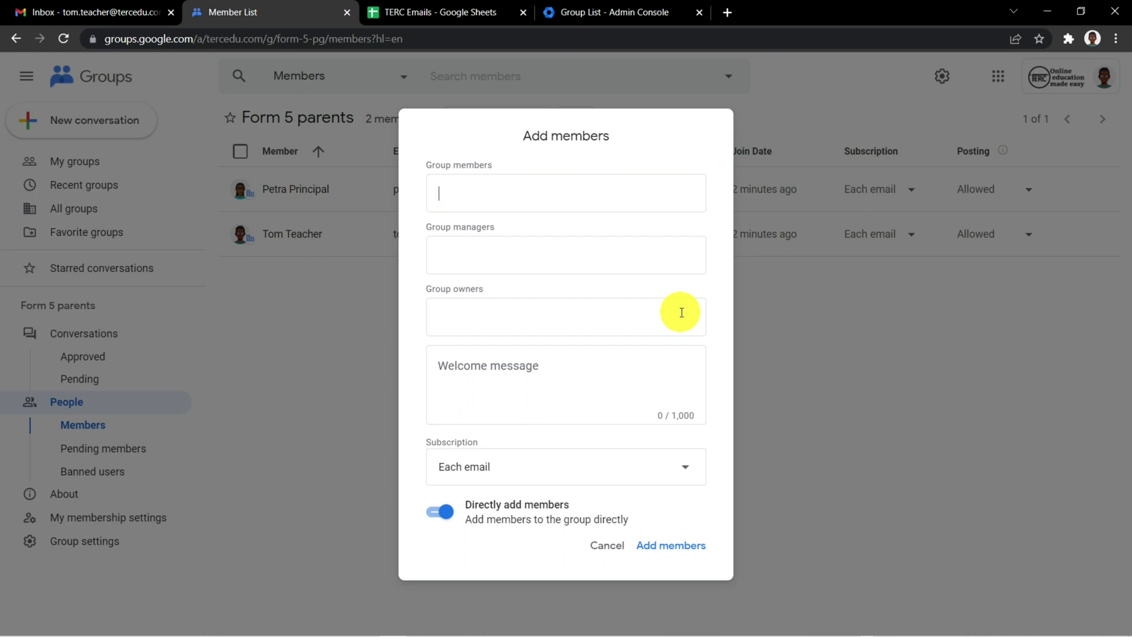
{"action": "key", "text": "ctrl+v"}
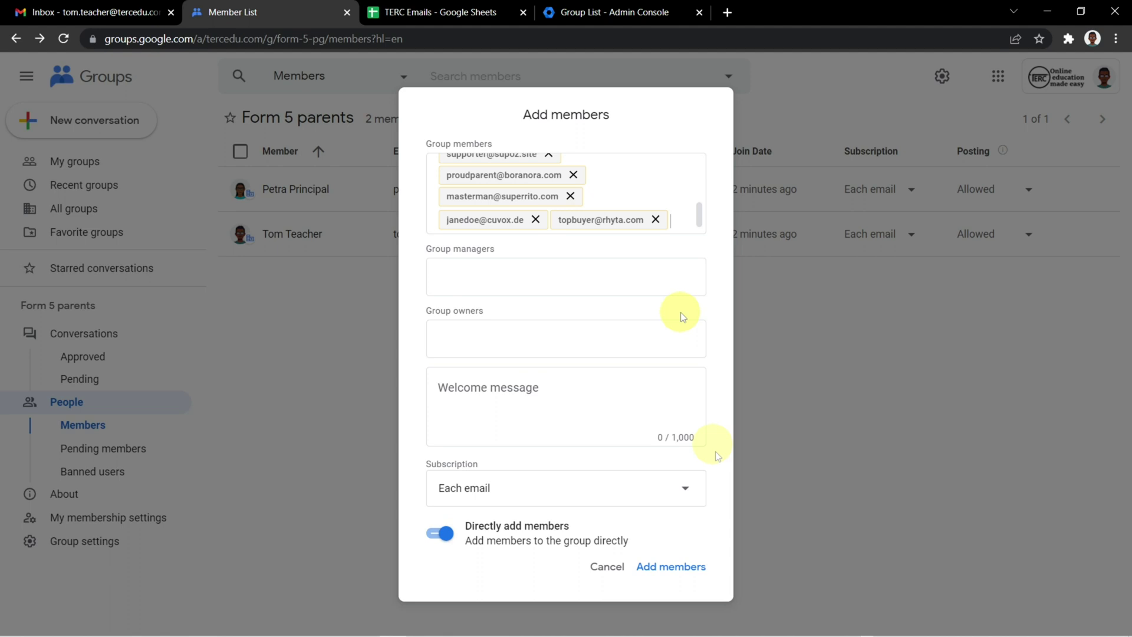
{"action": "left_click", "coordinate": [683, 571]}
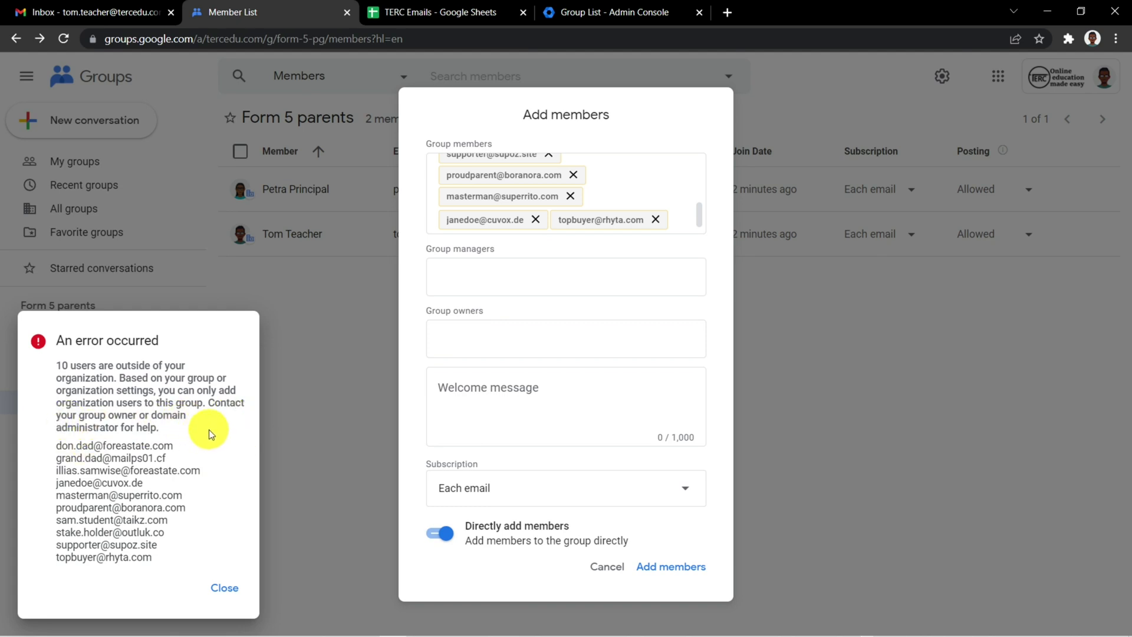
{"action": "left_click", "coordinate": [224, 586]}
Step: Cancel the Add members dialog, leaving only the two original members
{"action": "left_click", "coordinate": [608, 570]}
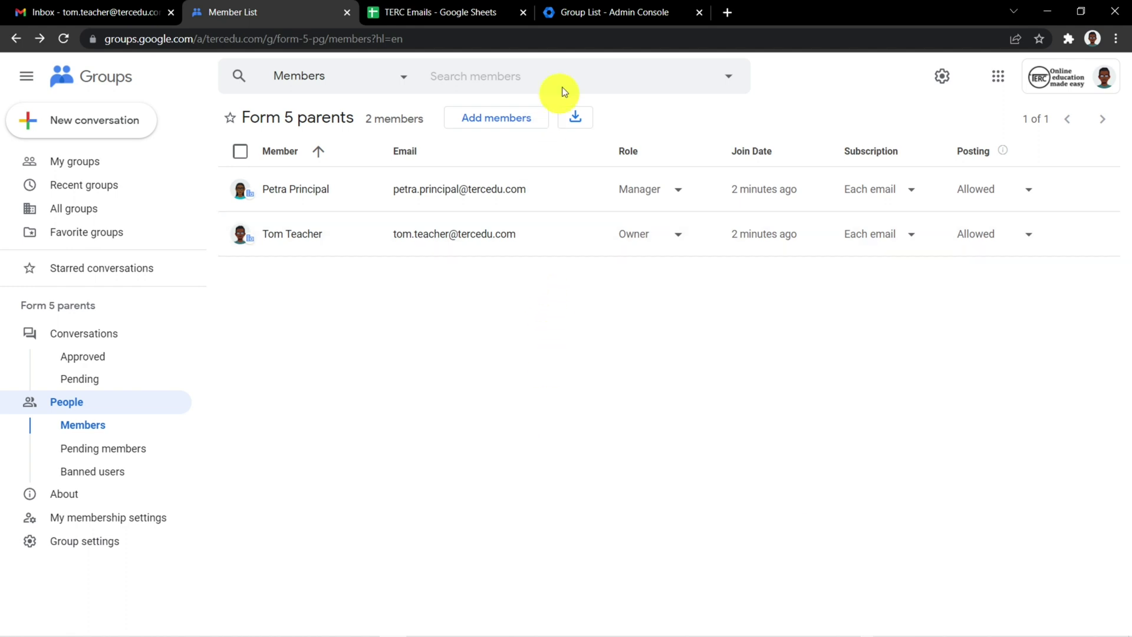
Step: In Admin Console, go to Directory > Groups and open the Form 5 parents group's settings
{"action": "left_click", "coordinate": [579, 15]}
{"action": "mouse_move", "coordinate": [68, 155]}
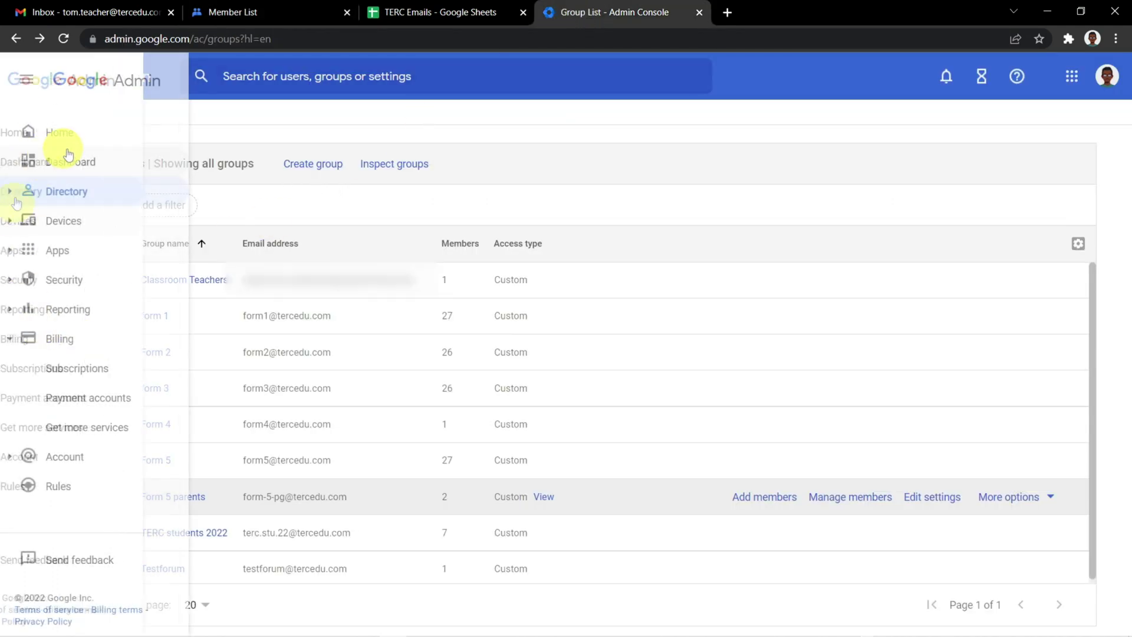
{"action": "mouse_move", "coordinate": [25, 132]}
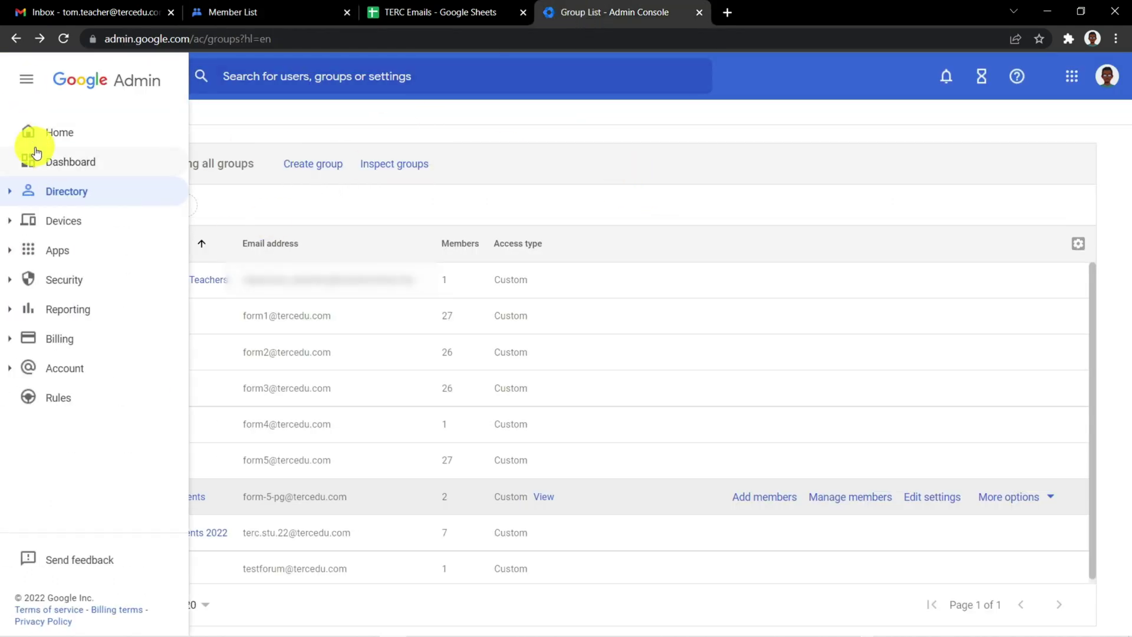
{"action": "left_click", "coordinate": [13, 193]}
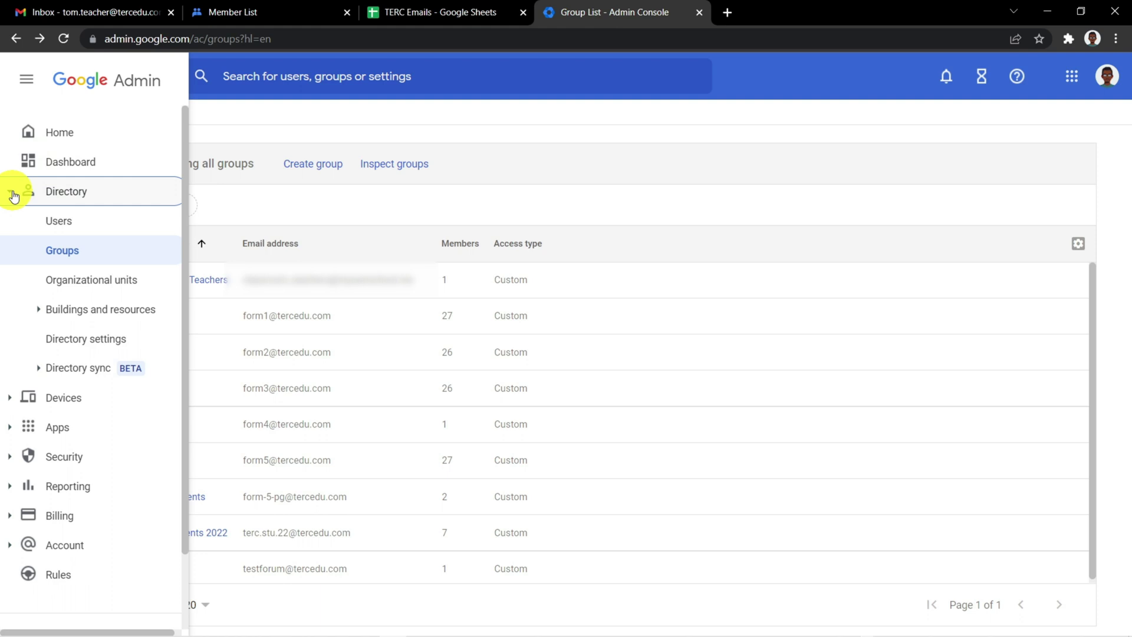
{"action": "left_click", "coordinate": [61, 258]}
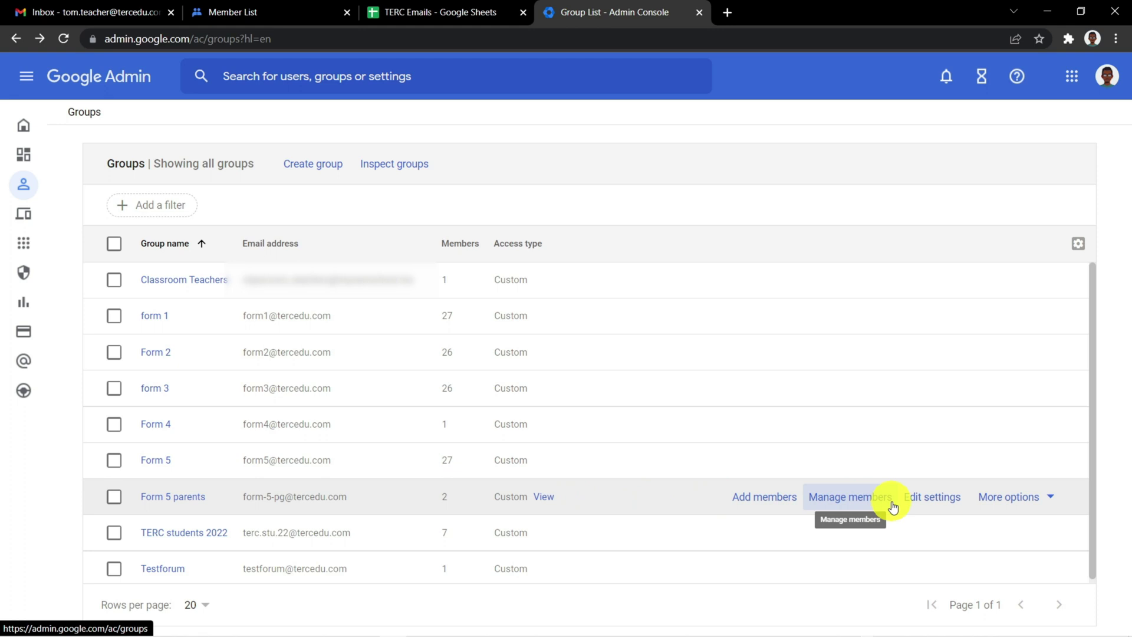
{"action": "left_click", "coordinate": [943, 497]}
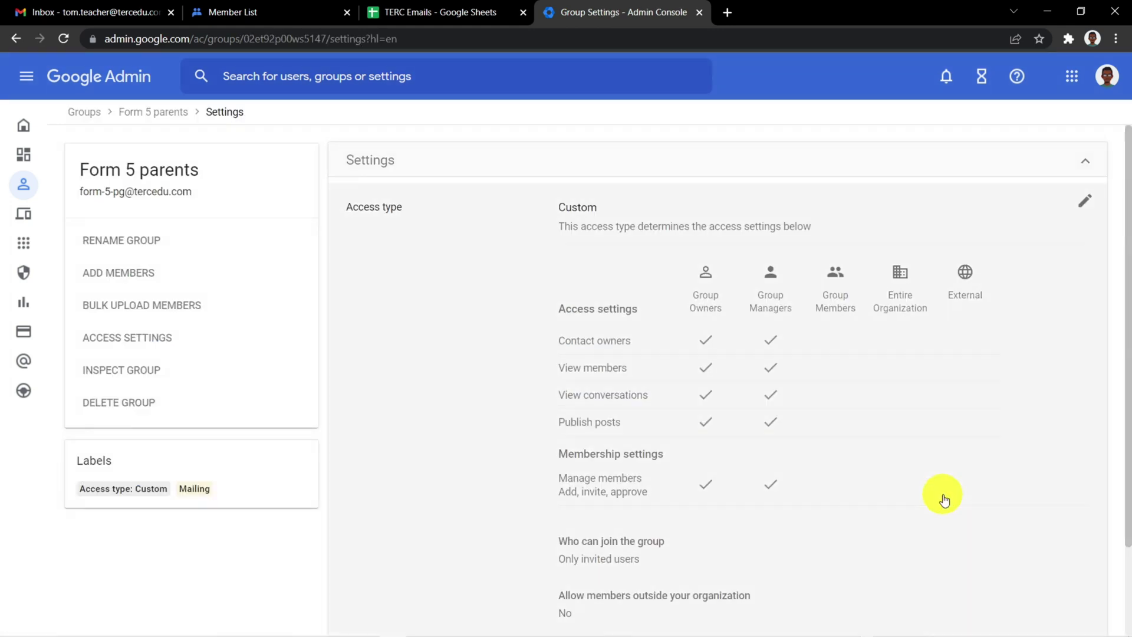
{"action": "scroll", "coordinate": [961, 413], "scroll_direction": "down", "scroll_amount": 2}
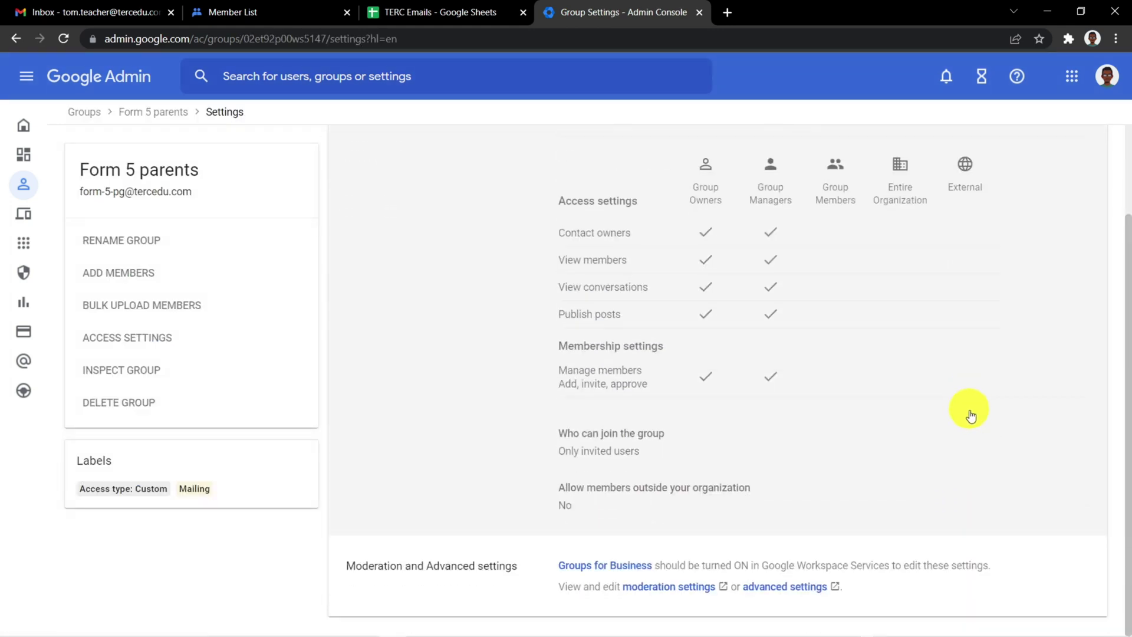
{"action": "scroll", "coordinate": [964, 448], "scroll_direction": "up", "scroll_amount": 2}
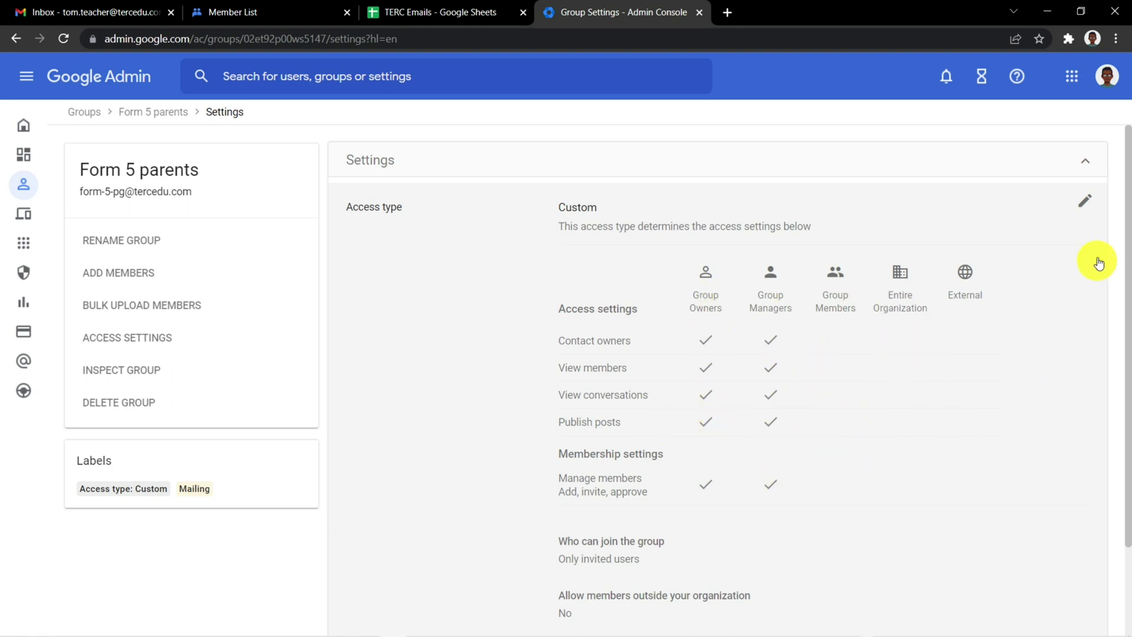
Step: Set Custom access so owners can publish and members, organization and external users view conversations
{"action": "left_click", "coordinate": [1087, 202]}
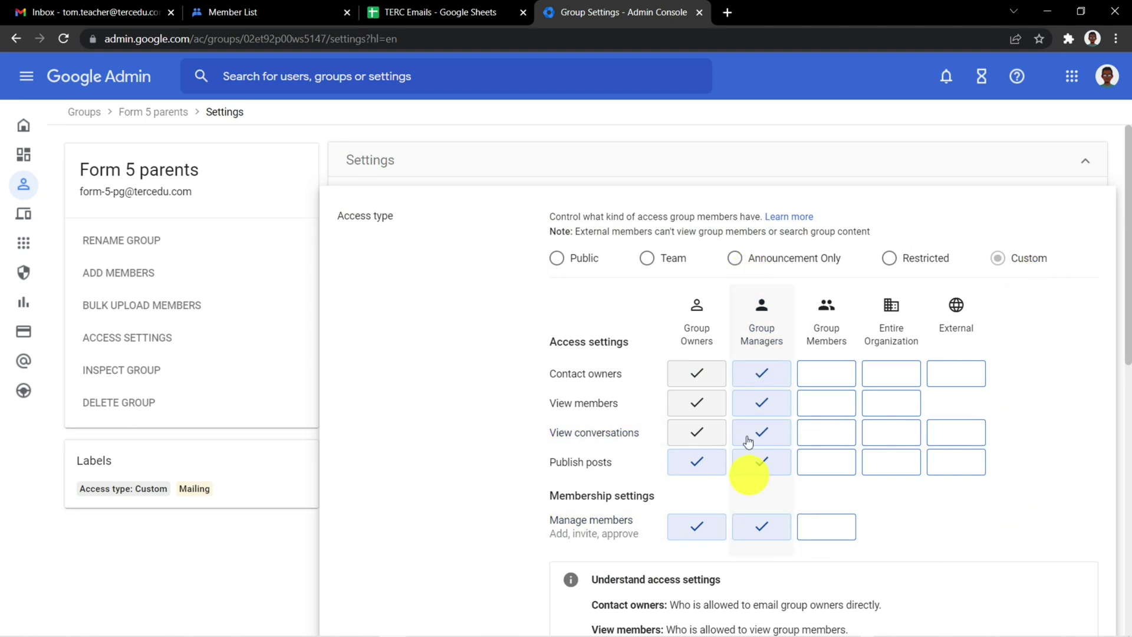
{"action": "left_click", "coordinate": [715, 462]}
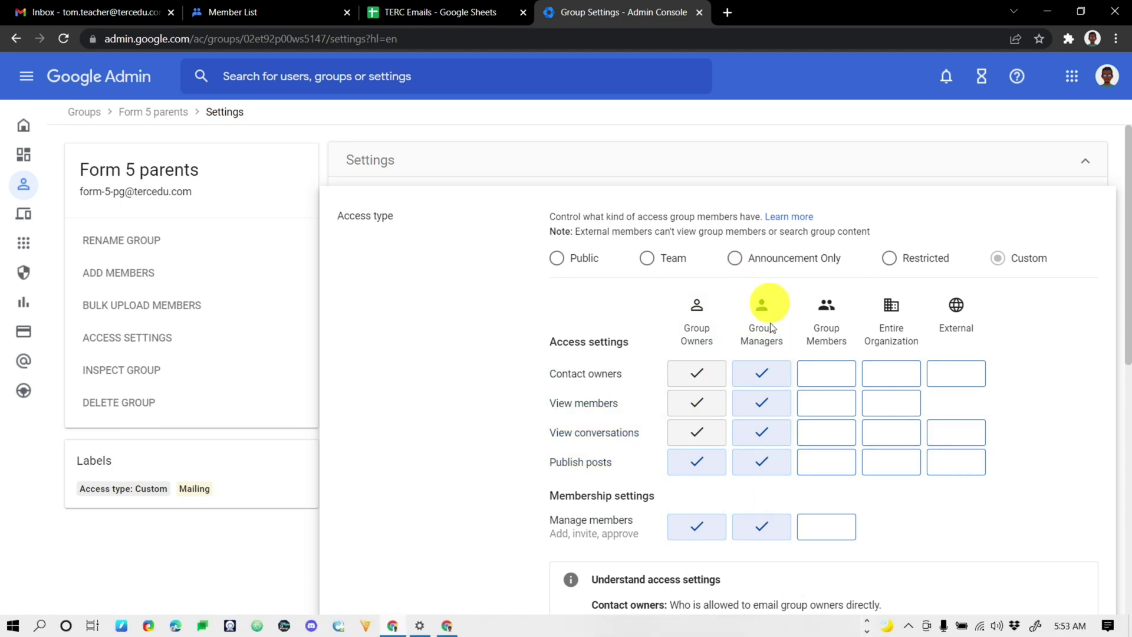
{"action": "left_click", "coordinate": [775, 529]}
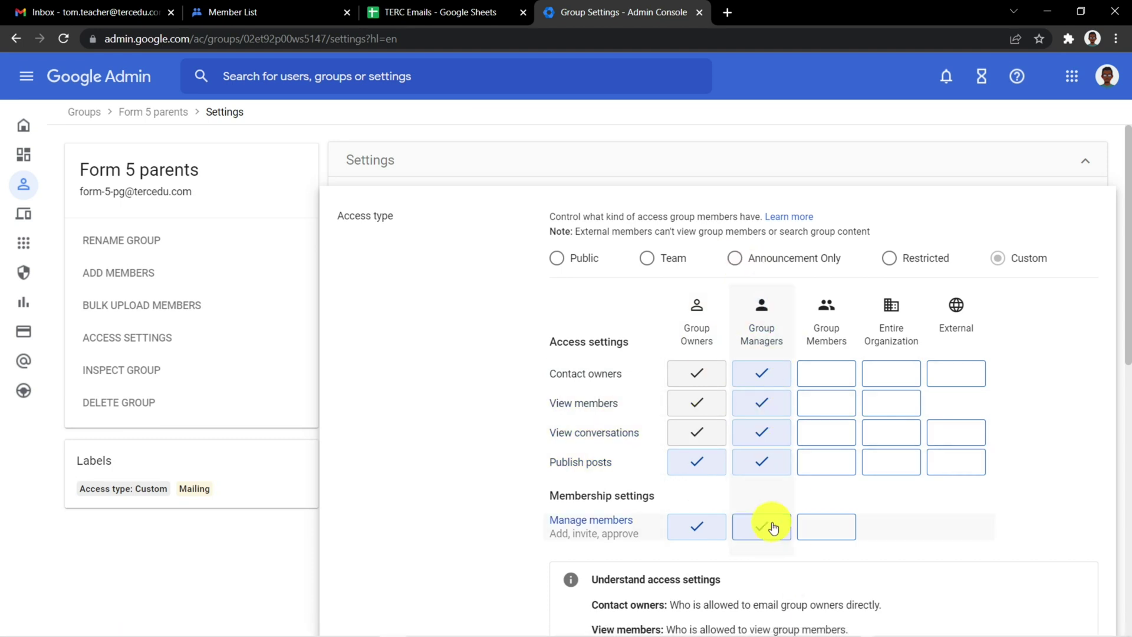
{"action": "left_click", "coordinate": [778, 526]}
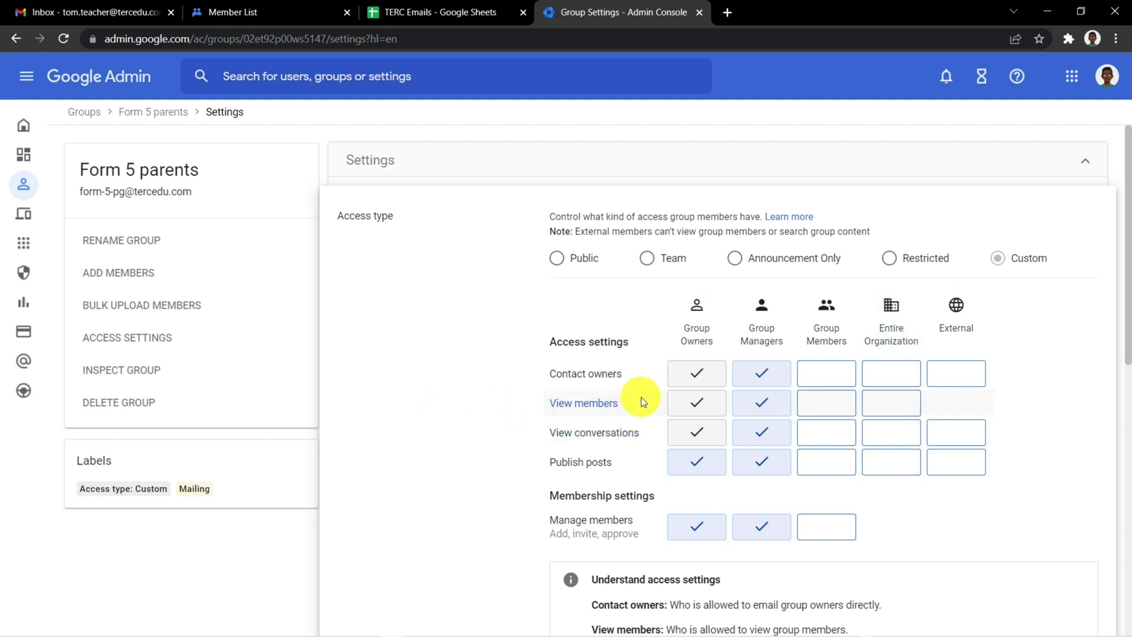
{"action": "left_click", "coordinate": [975, 441]}
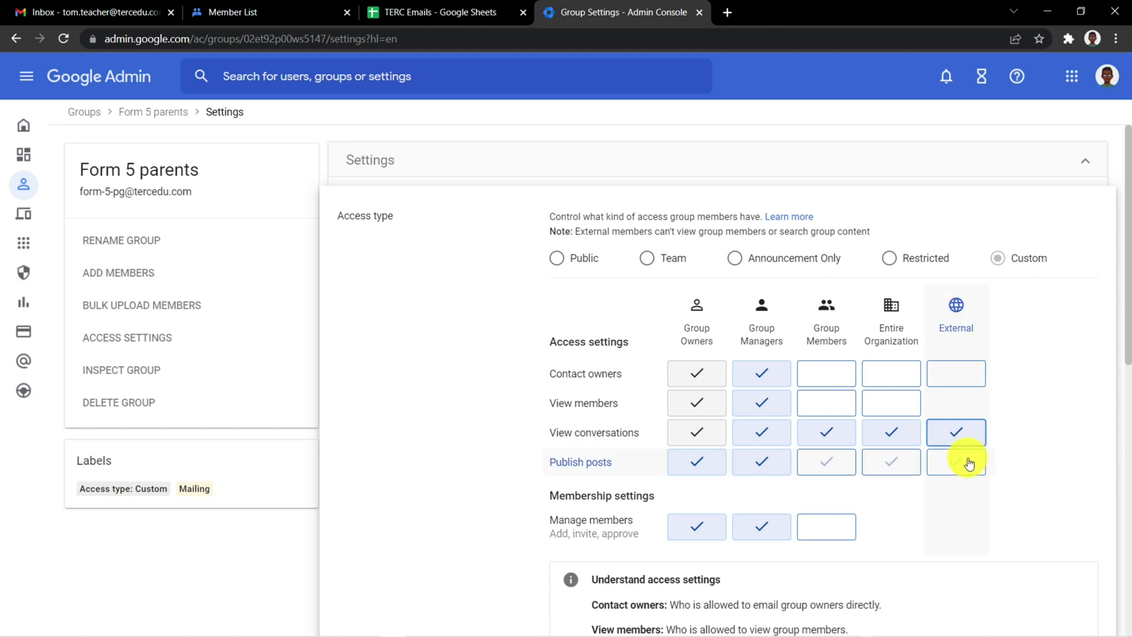
{"action": "left_click", "coordinate": [965, 437]}
{"action": "left_click", "coordinate": [838, 440]}
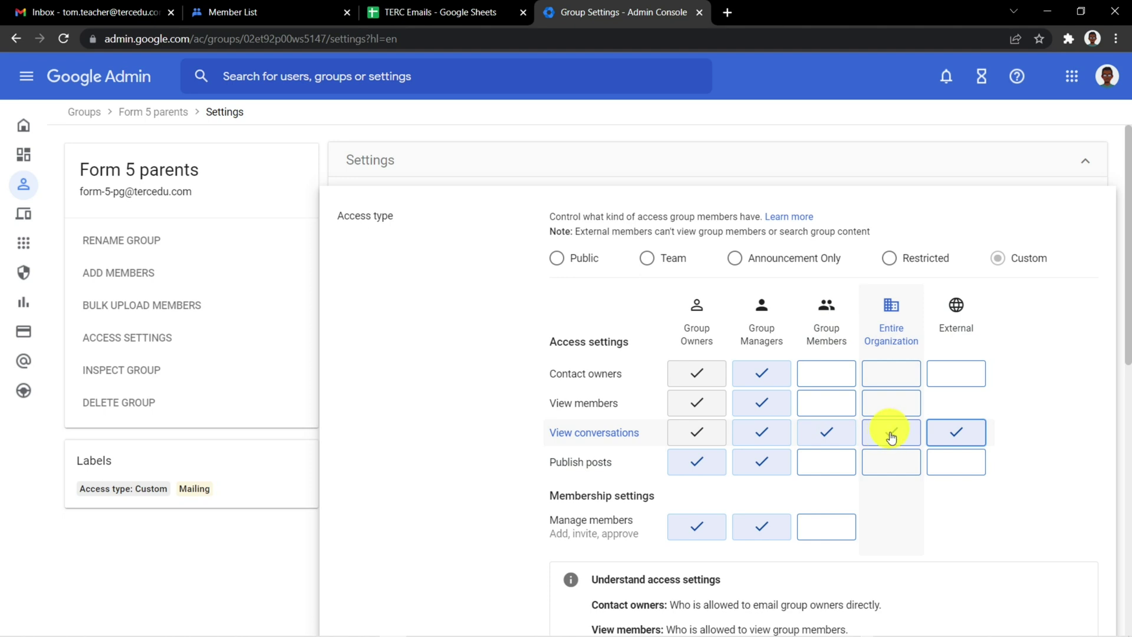
{"action": "left_click", "coordinate": [892, 442]}
Step: Switch on 'Allow members outside your organization' for Form 5 parents and try saving, which triggers the external view access error
{"action": "scroll", "coordinate": [918, 426], "scroll_direction": "down", "scroll_amount": 10}
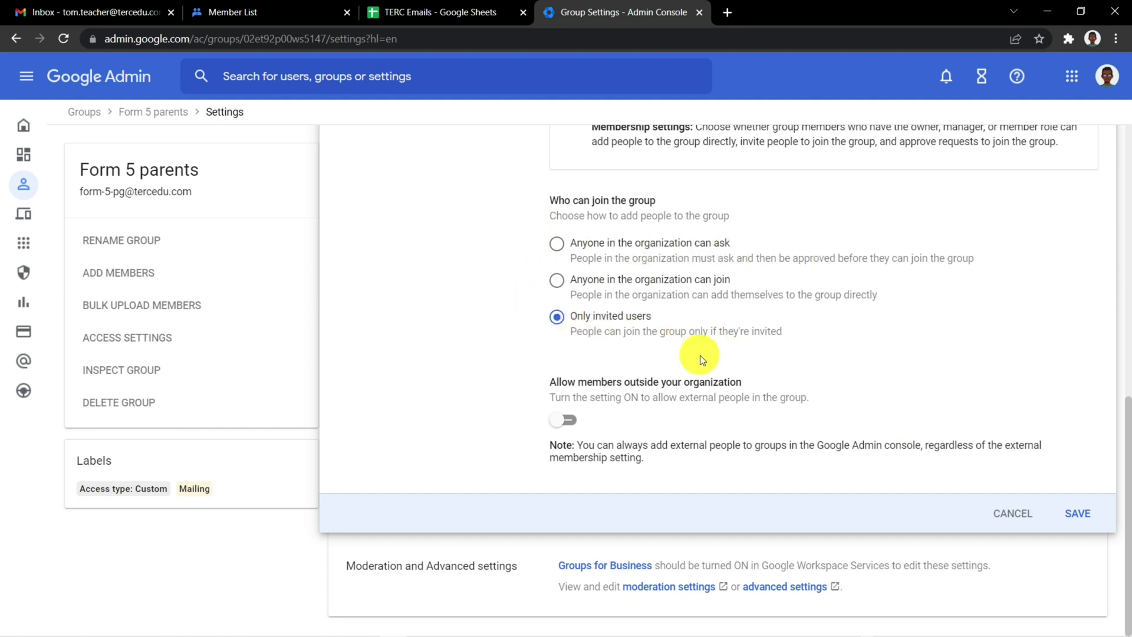
{"action": "left_click", "coordinate": [588, 426]}
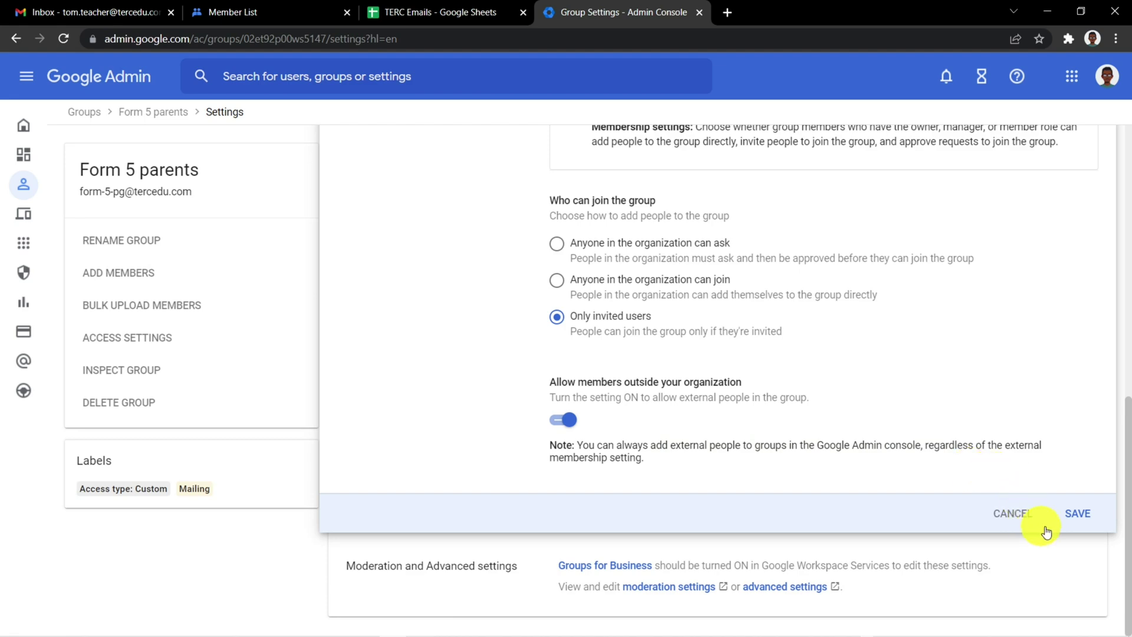
{"action": "left_click", "coordinate": [1078, 514]}
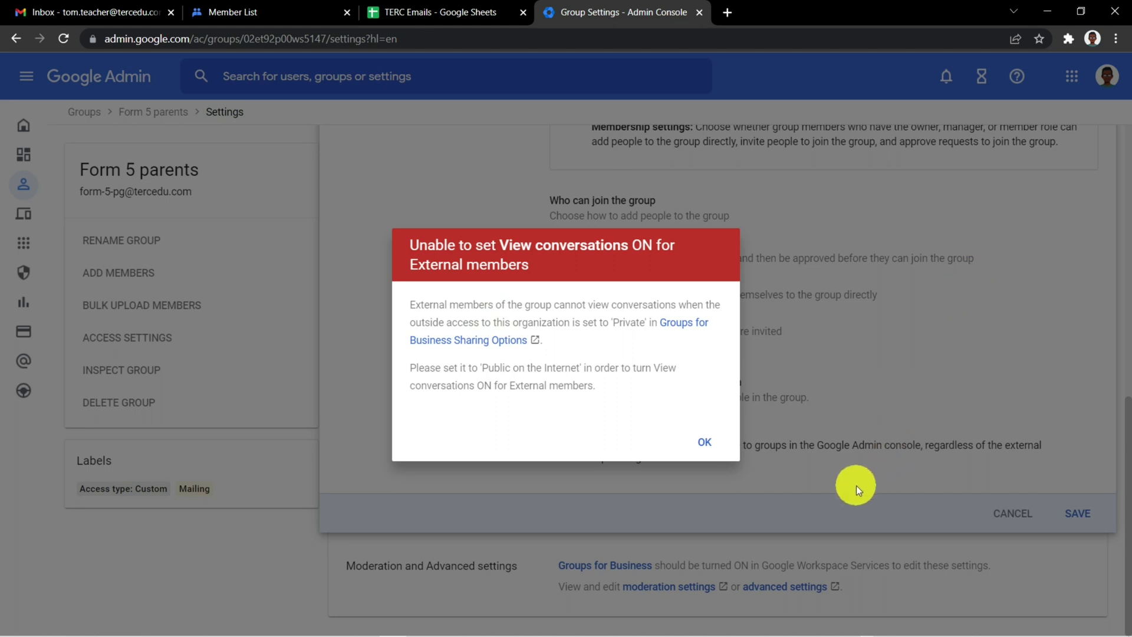
Step: Dismiss the external view access error and expand the Groups for Business sharing settings
{"action": "left_click", "coordinate": [708, 446]}
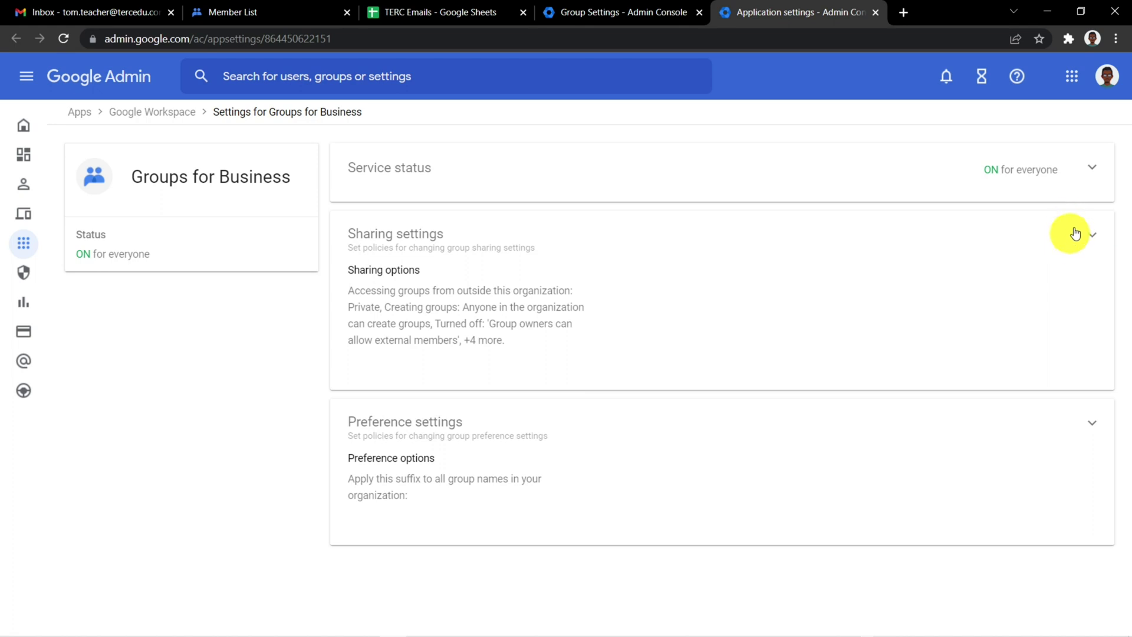
{"action": "left_click", "coordinate": [1093, 187]}
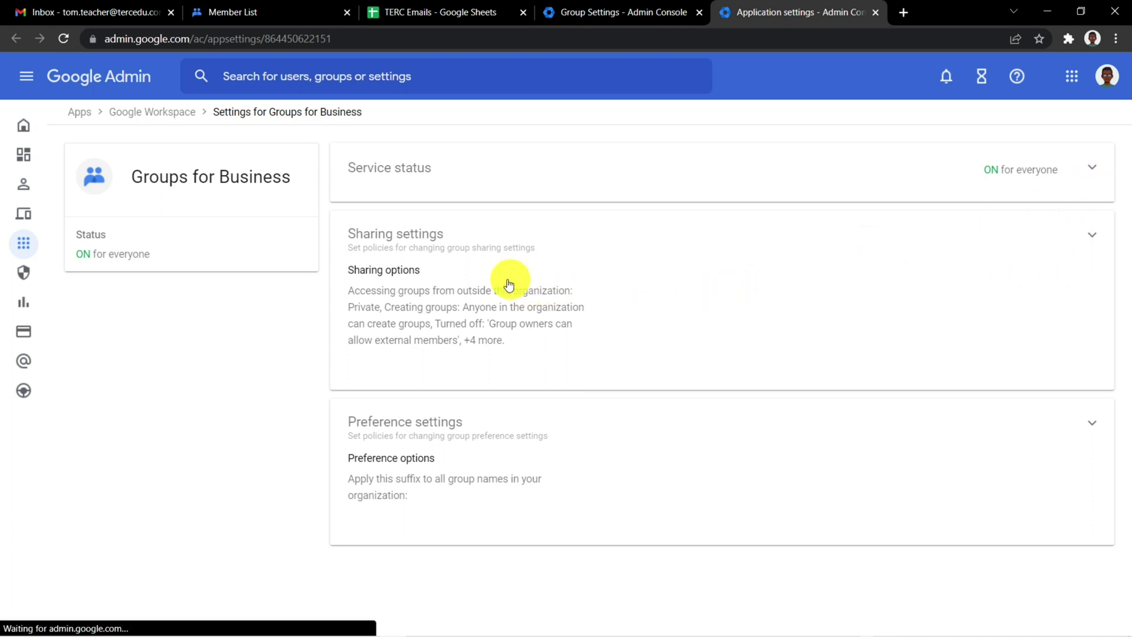
{"action": "left_click", "coordinate": [1101, 239]}
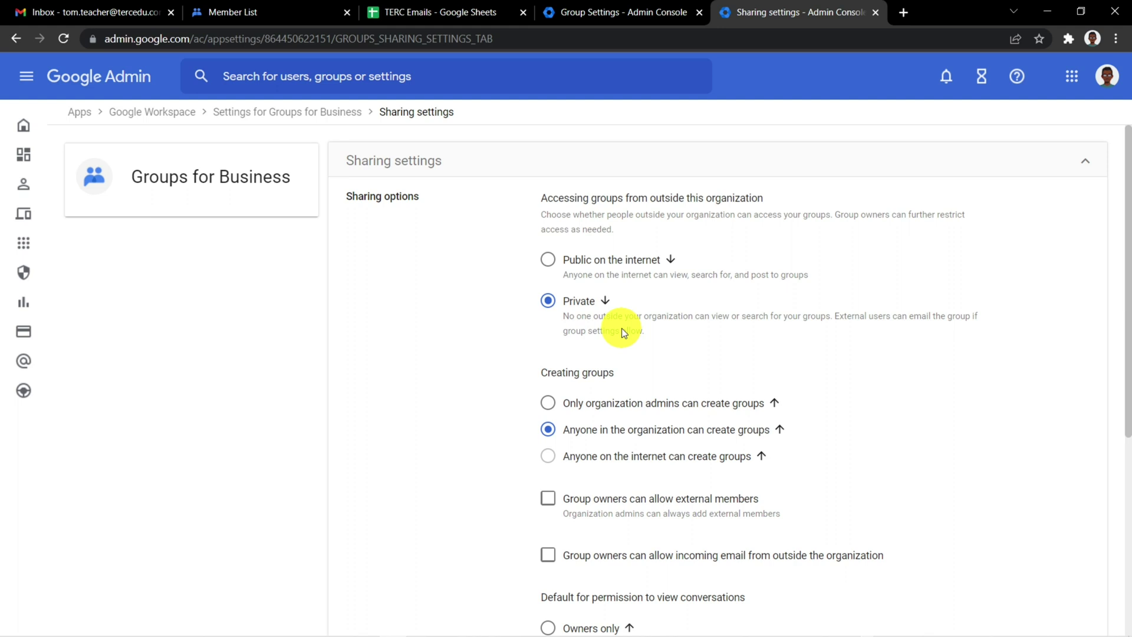
Step: Set groups to Public on the internet, allow external members and outside incoming email, and save
{"action": "left_click", "coordinate": [567, 257]}
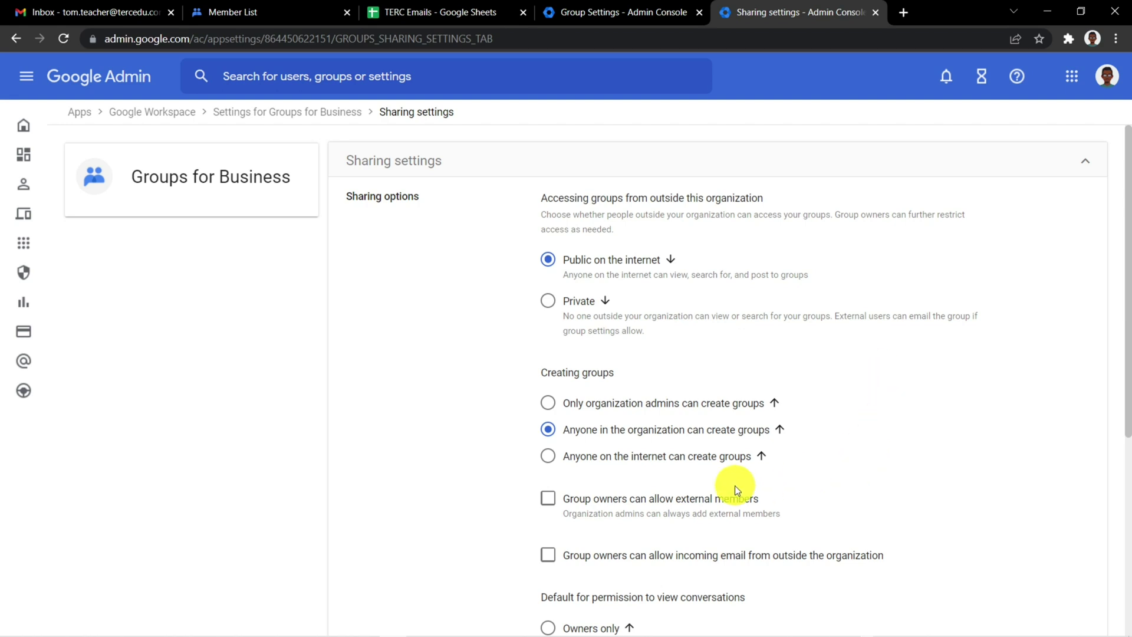
{"action": "scroll", "coordinate": [735, 486], "scroll_direction": "down", "scroll_amount": 3}
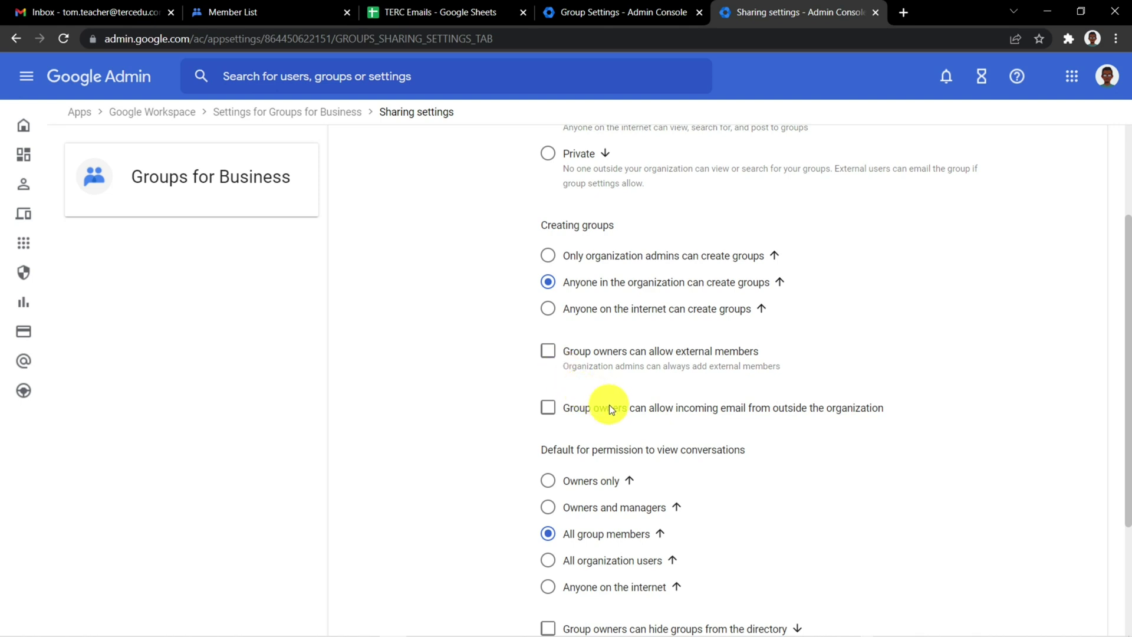
{"action": "left_click", "coordinate": [550, 351]}
{"action": "left_click", "coordinate": [548, 408]}
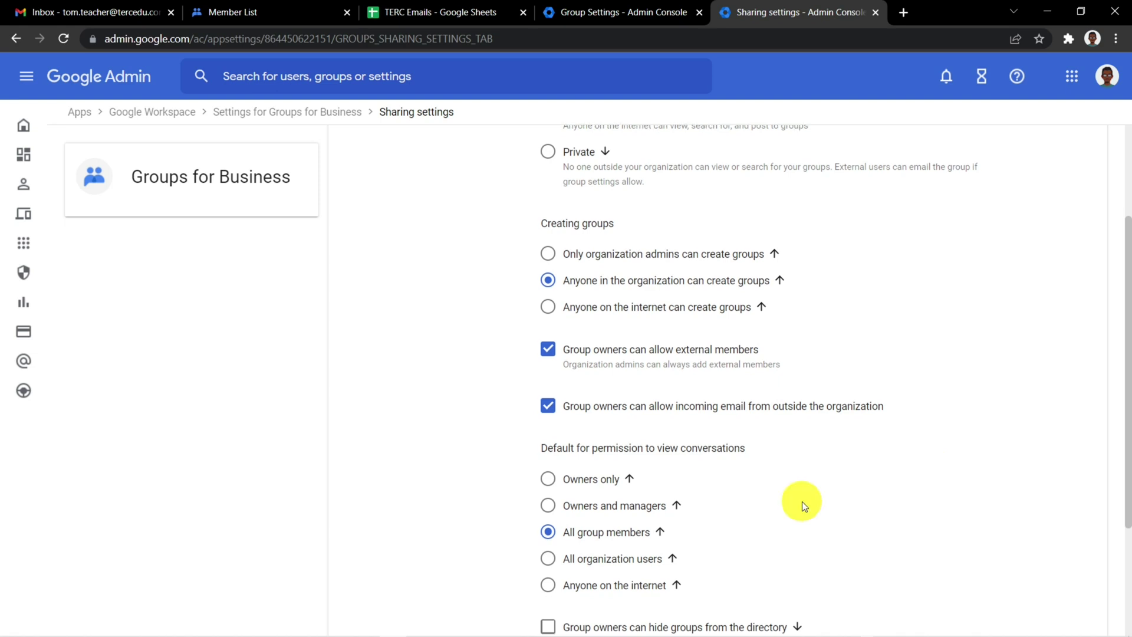
{"action": "scroll", "coordinate": [797, 501], "scroll_direction": "down", "scroll_amount": 3}
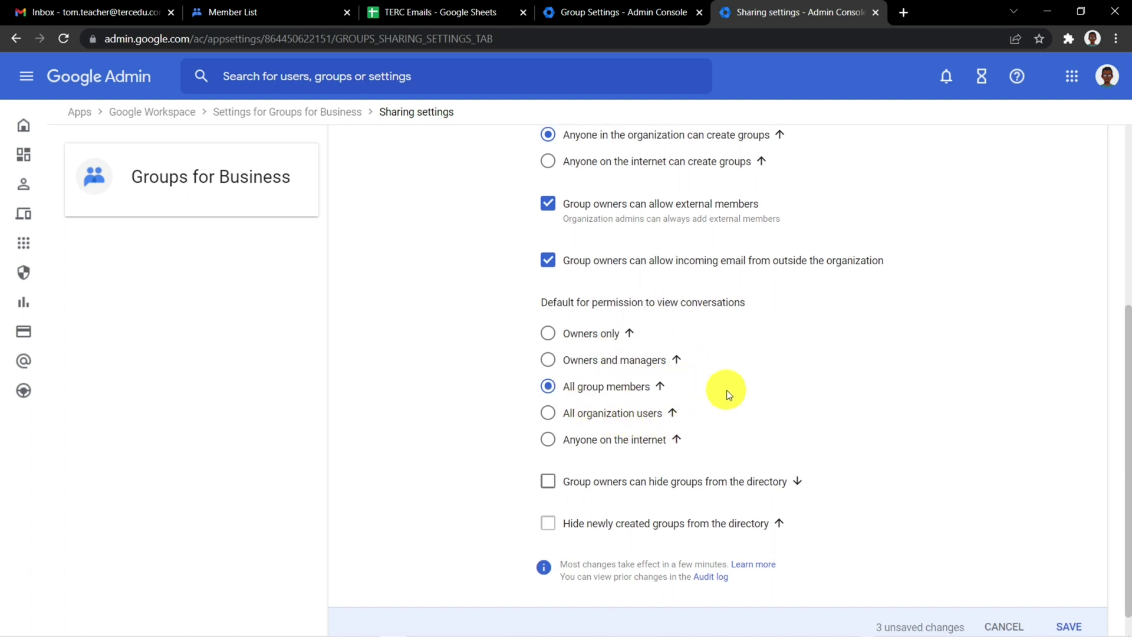
{"action": "scroll", "coordinate": [864, 412], "scroll_direction": "down", "scroll_amount": 1}
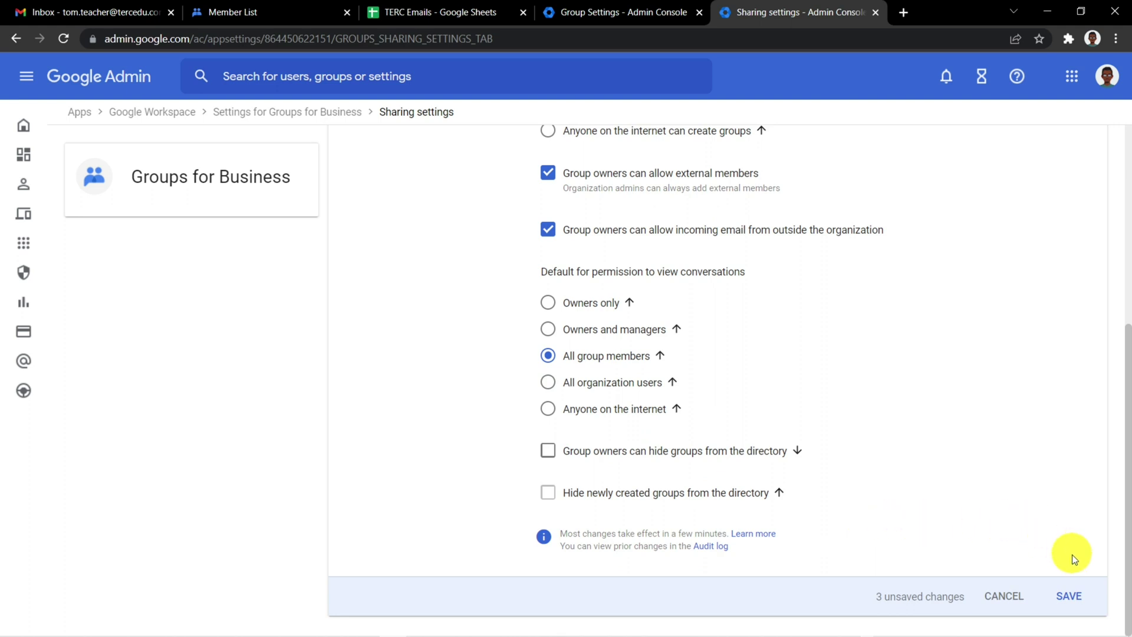
{"action": "left_click", "coordinate": [1070, 604]}
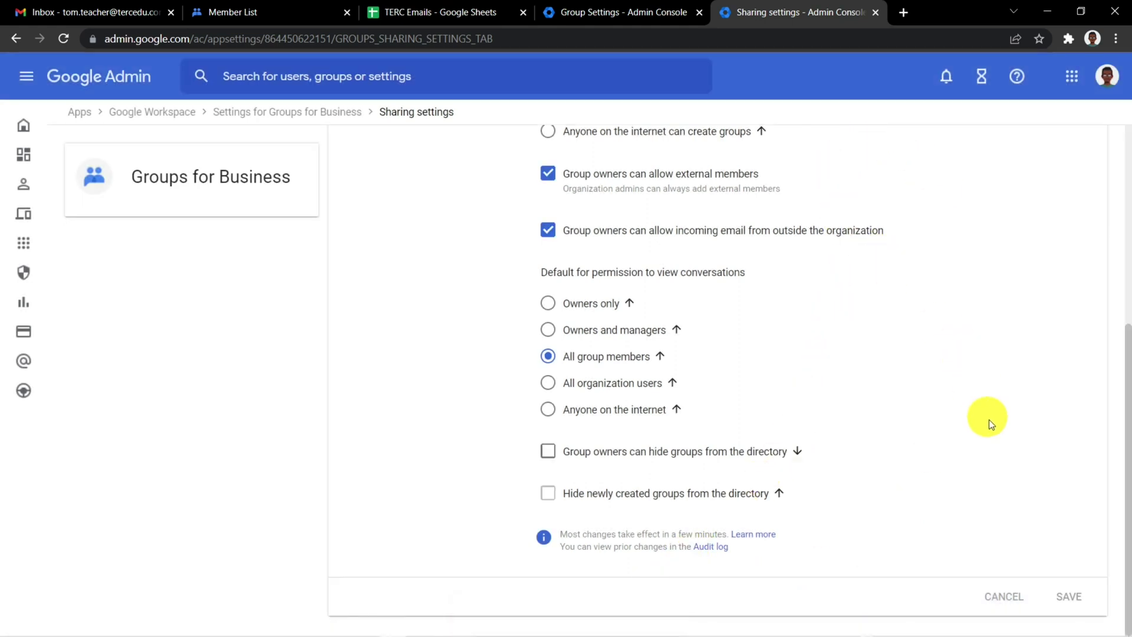
Step: Save the Form 5 parents access settings and return to its member list
{"action": "left_click", "coordinate": [608, 23]}
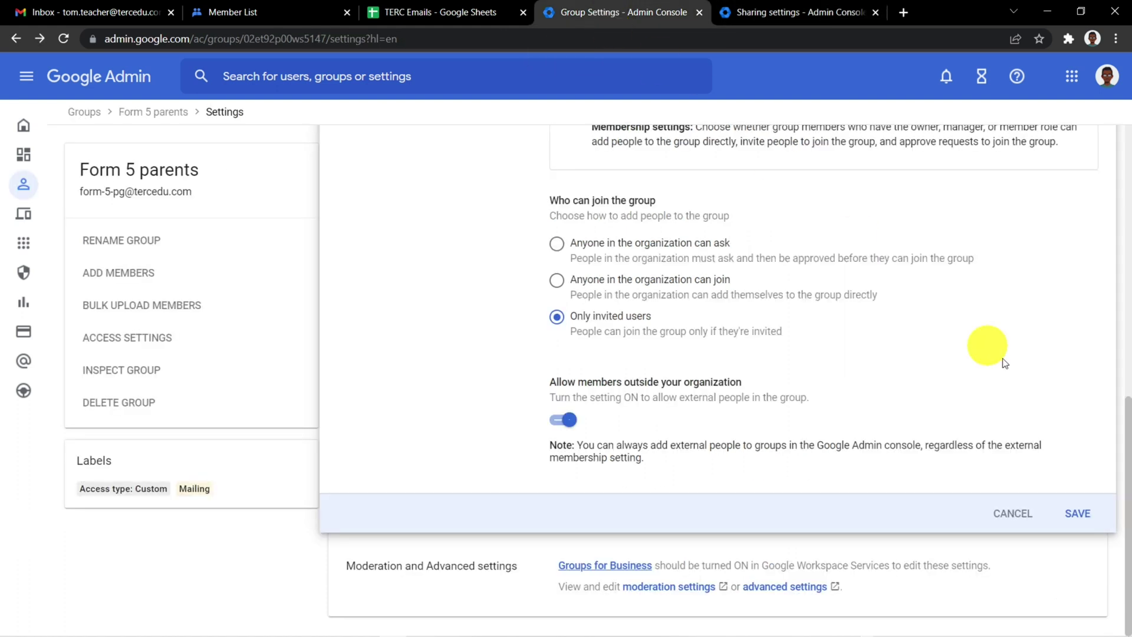
{"action": "left_click", "coordinate": [1077, 521]}
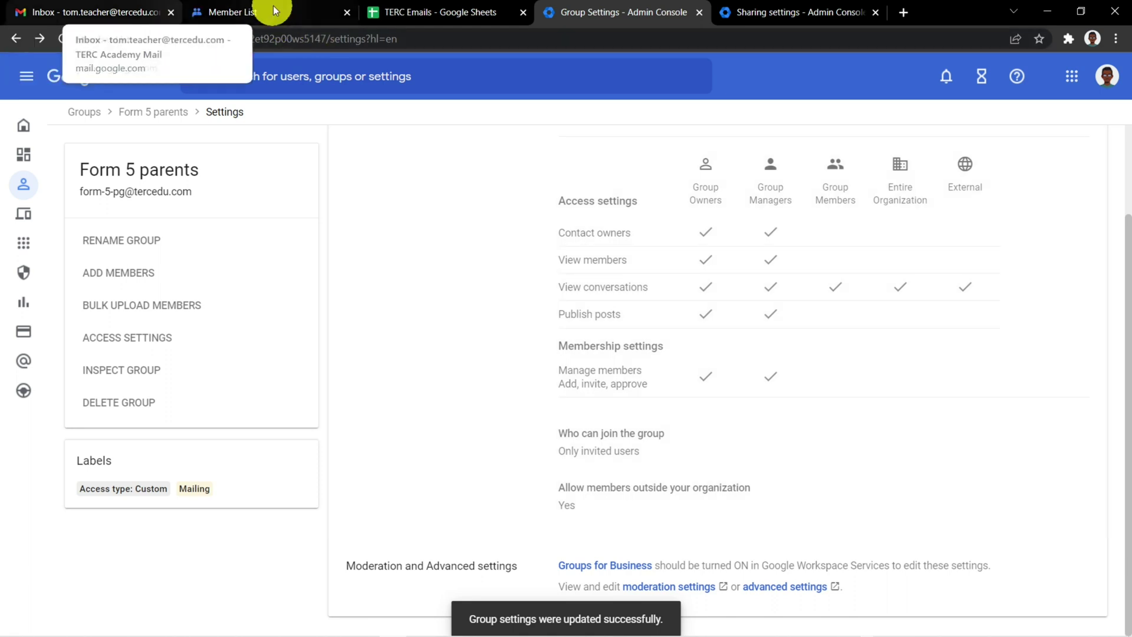
{"action": "left_click", "coordinate": [273, 7]}
Step: Copy the ten parent emails in A2:A11 from the TERC Emails spreadsheet
{"action": "key", "text": "ctrl+Tab"}
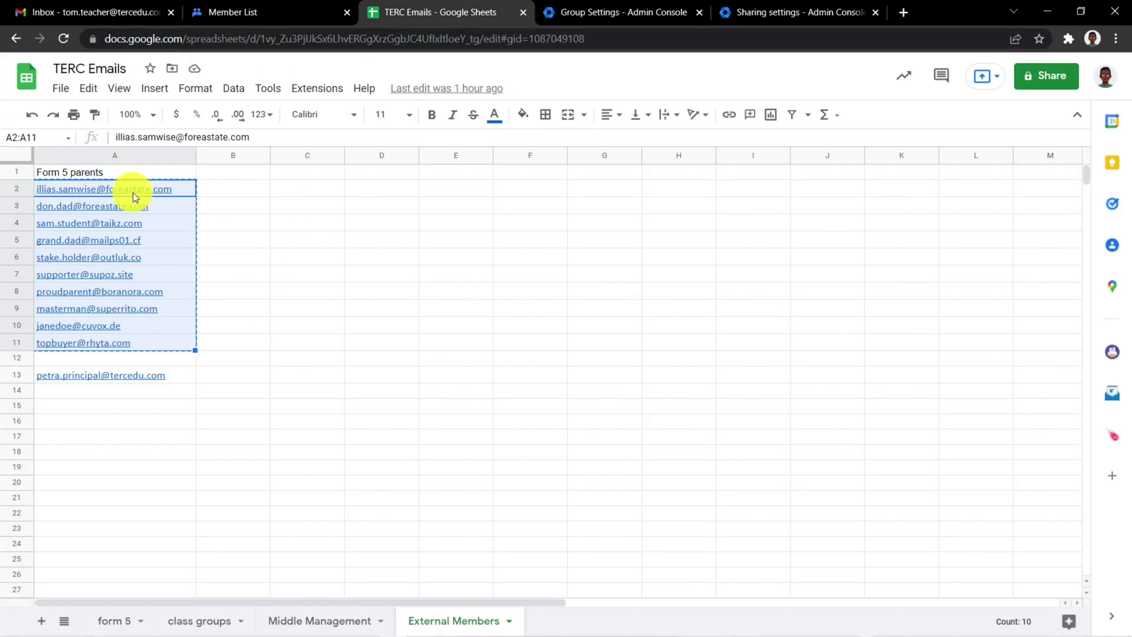
{"action": "left_click_drag", "start_coordinate": [133, 192], "coordinate": [144, 343]}
{"action": "key", "text": "ctrl+shift+Tab"}
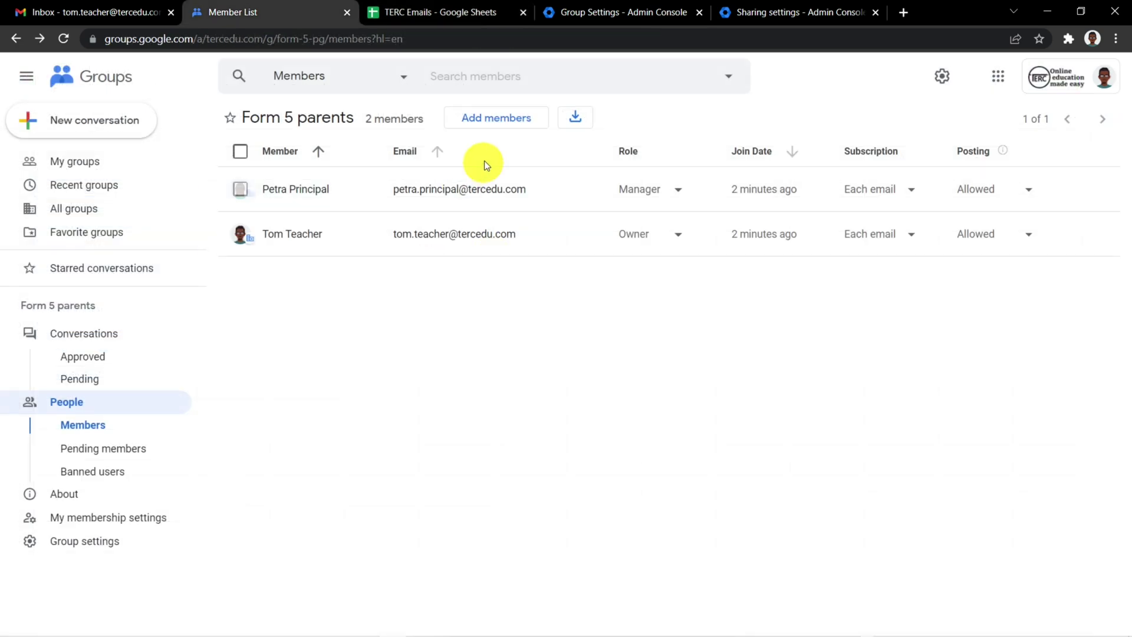
Step: Paste the ten parent emails into Add members and add them to Form 5 parents
{"action": "left_click", "coordinate": [495, 120]}
{"action": "key", "text": "ctrl+v"}
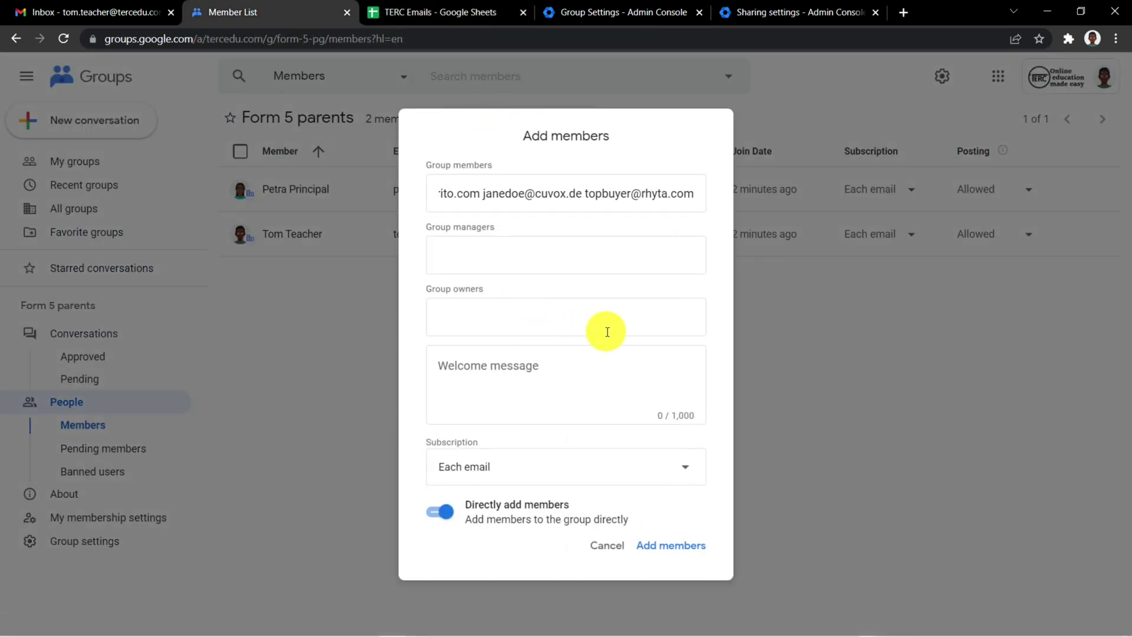
{"action": "left_click", "coordinate": [683, 568]}
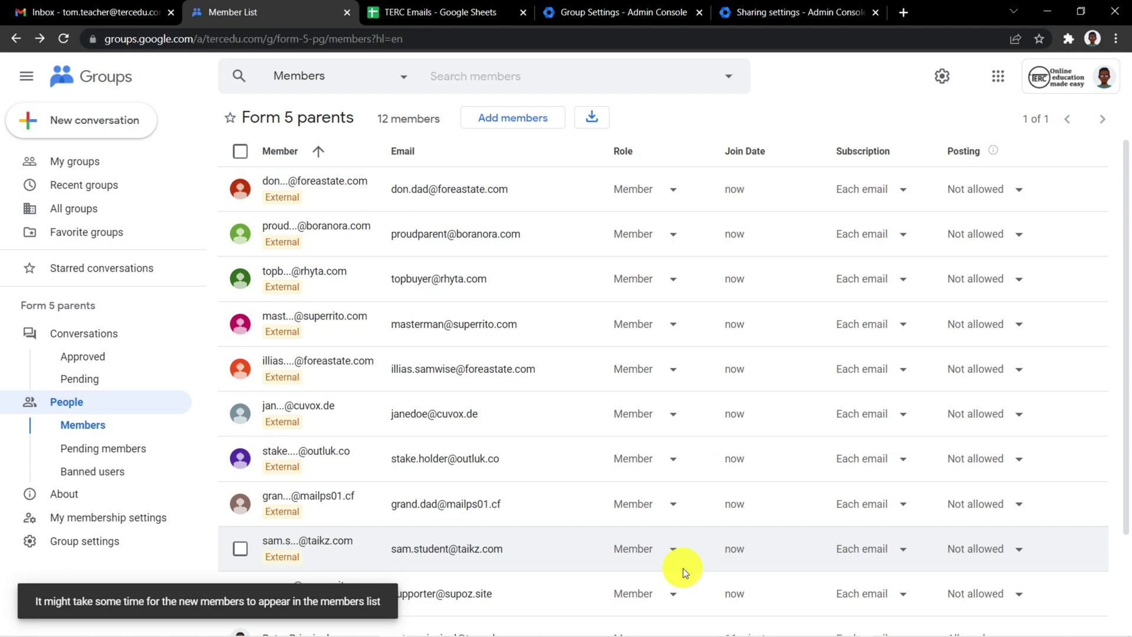
Step: Open the Form 5 parents group settings page and scroll down to Conversations
{"action": "left_click", "coordinate": [84, 545]}
{"action": "scroll", "coordinate": [433, 387], "scroll_direction": "down", "scroll_amount": 20}
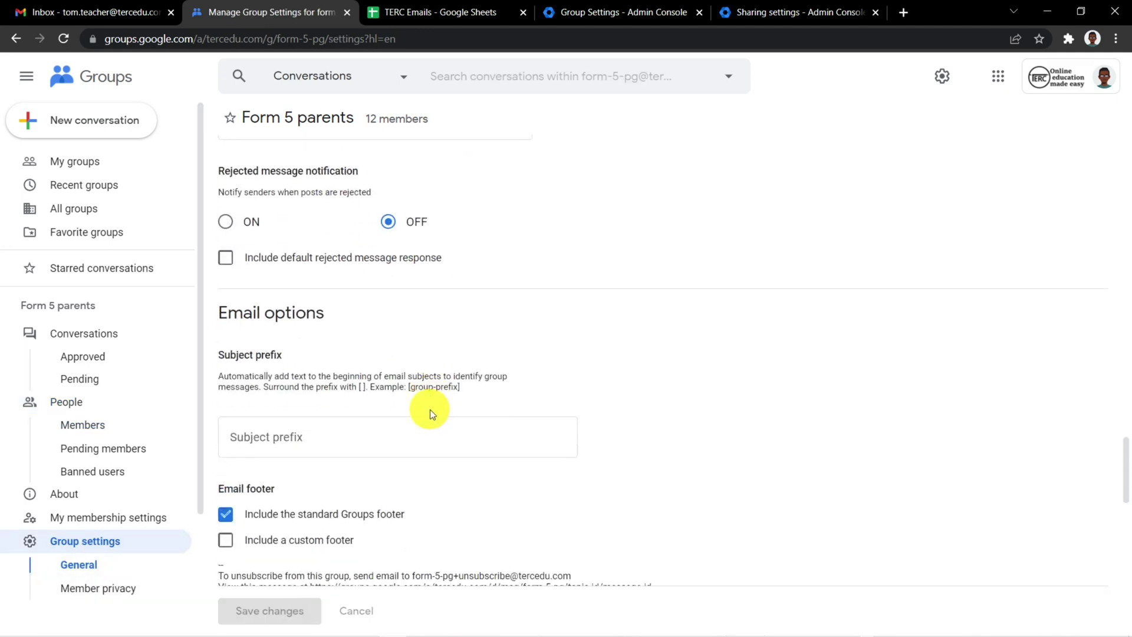
{"action": "scroll", "coordinate": [430, 409], "scroll_direction": "down", "scroll_amount": 10}
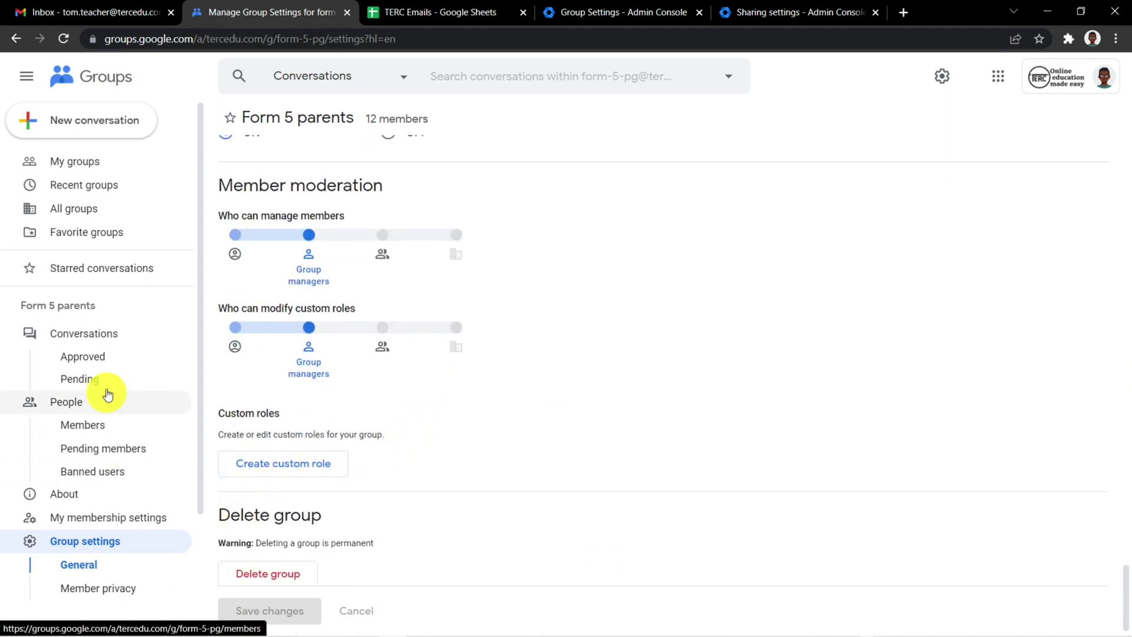
{"action": "left_click", "coordinate": [98, 335]}
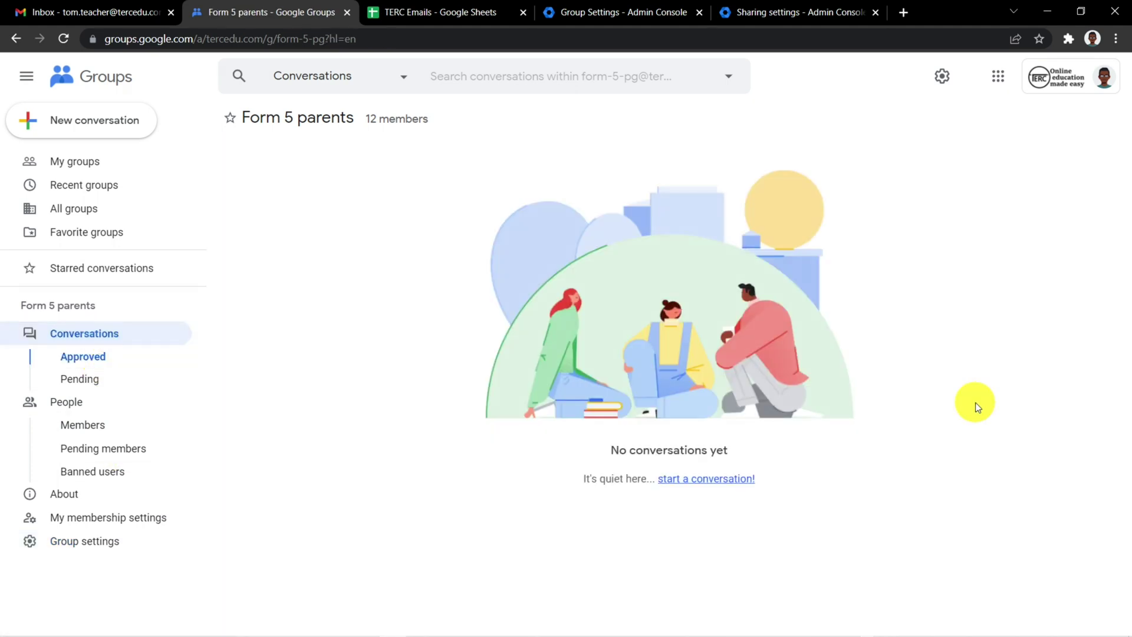